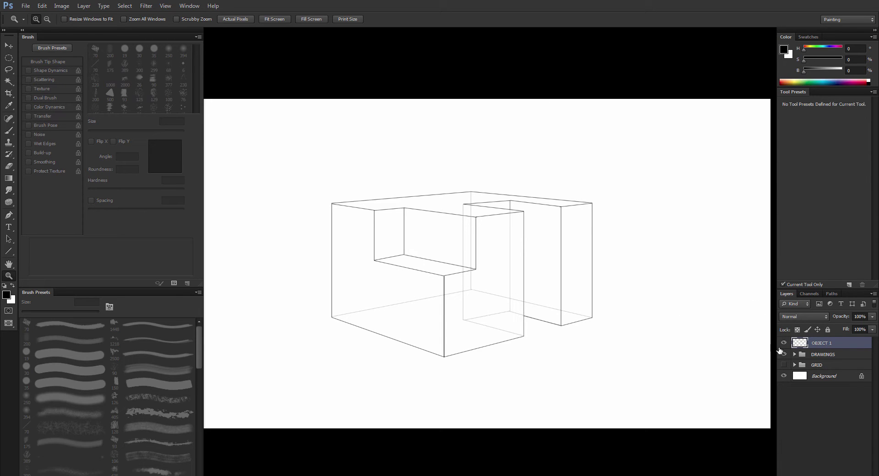
- On a new layer, draw a straight horizontal line above the wireframe object with a 7 px black brush
{"action": "key", "text": "ctrl+shift+alt+n"}
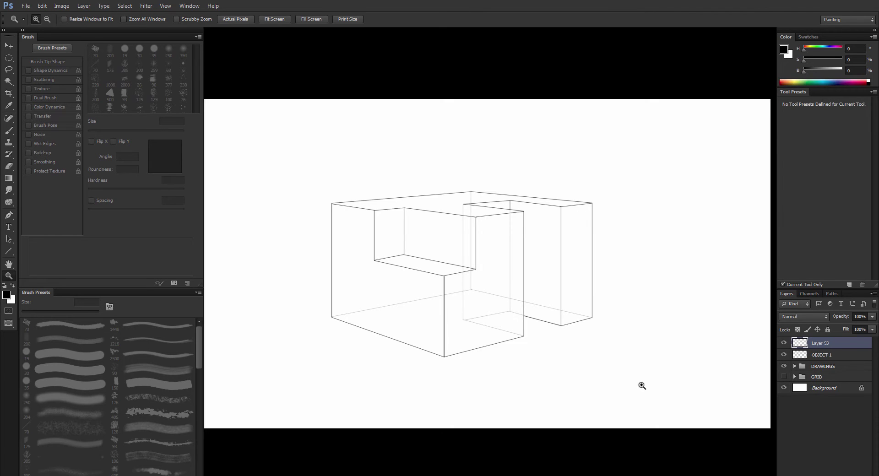
{"action": "key", "text": "ctrl+minus"}
{"action": "left_click", "coordinate": [345, 212]}
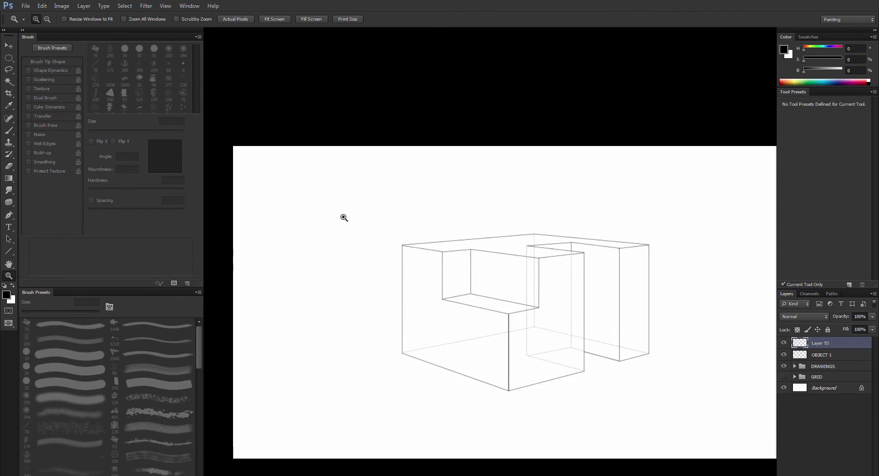
{"action": "key", "text": "b"}
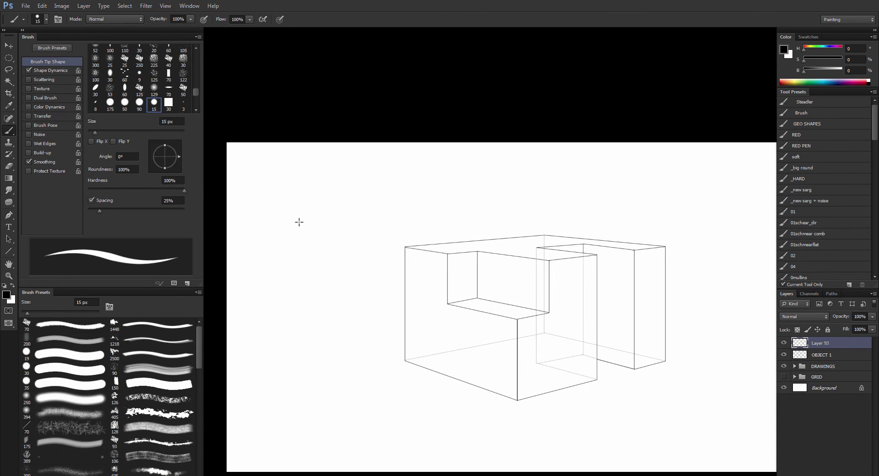
{"action": "left_click_drag", "start_coordinate": [268, 202], "coordinate": [510, 202]}
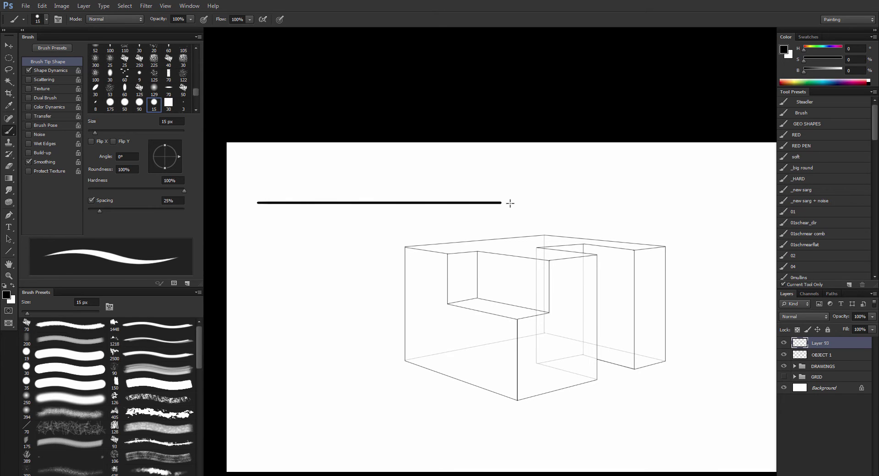
{"action": "key", "text": "ctrl+z"}
{"action": "key", "text": "bracketleft"}
{"action": "key", "text": "bracketleft"}
{"action": "key", "text": "bracketleft"}
{"action": "key", "text": "bracketleft"}
{"action": "left_click_drag", "start_coordinate": [265, 211], "coordinate": [582, 200]}
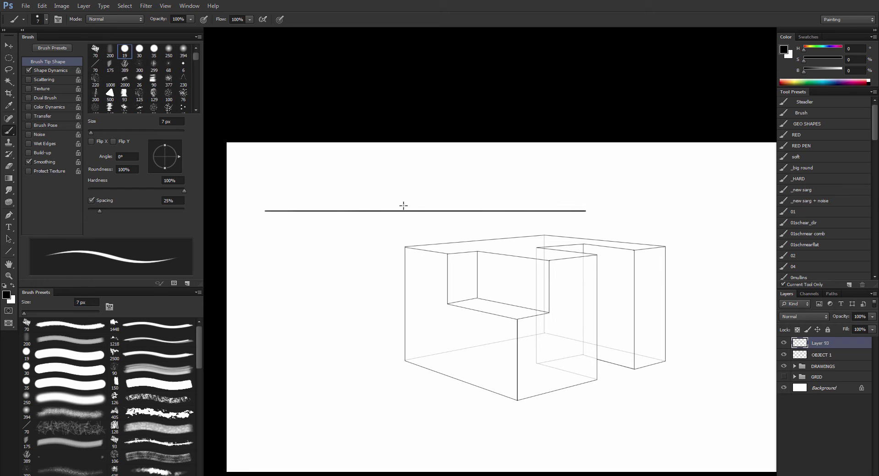
- On another new layer, draw a straight diagonal line with the Line tool, descending to the right across the horizontal line
{"action": "key", "text": "ctrl+shift+alt+n"}
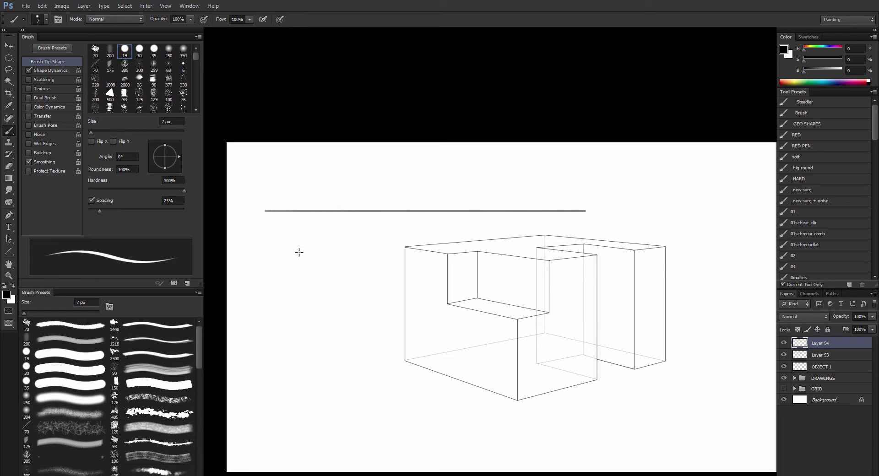
{"action": "left_click", "coordinate": [331, 233], "text": "shift"}
{"action": "key", "text": "ctrl+z"}
{"action": "key", "text": "u"}
{"action": "mouse_move", "coordinate": [214, 154]}
{"action": "left_mouse_down"}
{"action": "mouse_move", "coordinate": [383, 242]}
{"action": "mouse_move", "coordinate": [382, 261]}
{"action": "left_mouse_up"}
- Duplicate the diagonal line's layer and shift the copy horizontally to the right as a parallel ray
{"action": "key", "text": "e"}
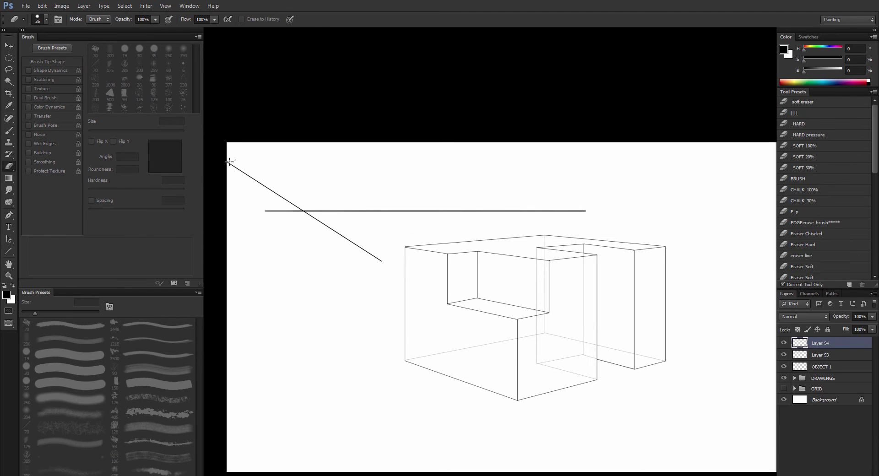
{"action": "key", "text": "ctrl+j"}
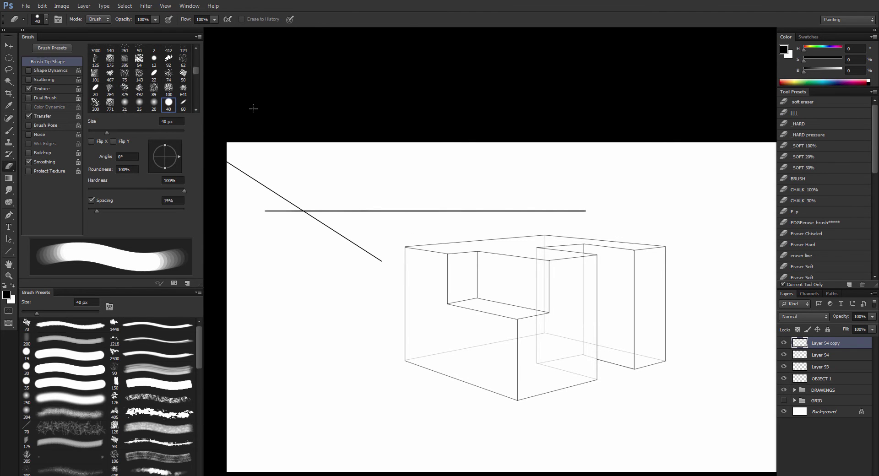
{"action": "key", "text": "v"}
{"action": "left_click_drag", "start_coordinate": [251, 106], "coordinate": [254, 109]}
{"action": "key", "text": "shift+Right"}
{"action": "key", "text": "shift+Right"}
{"action": "key", "text": "shift+Right"}
{"action": "key", "text": "shift+Right"}
{"action": "key", "text": "shift+Right"}
{"action": "key", "text": "shift+Right"}
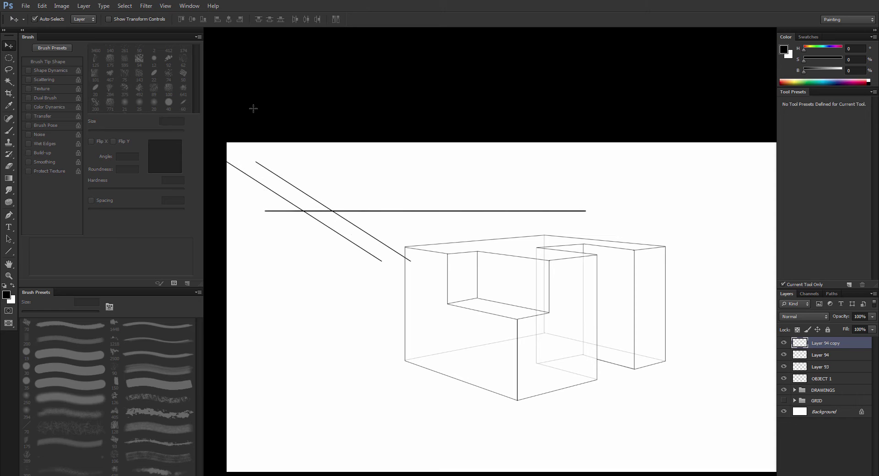
- Duplicate the shifted diagonal line and offset the second copy to the right at a similar spacing
{"action": "key", "text": "ctrl+j"}
{"action": "key", "text": "shift+Right"}
{"action": "key", "text": "shift+Right"}
{"action": "key", "text": "shift+Right"}
{"action": "key", "text": "shift+Right"}
{"action": "key", "text": "shift+Right"}
{"action": "key", "text": "shift+Right"}
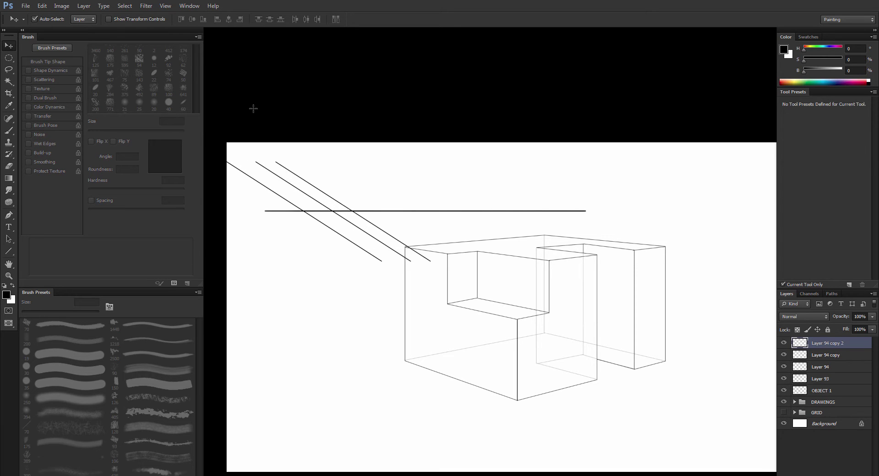
- Add a third parallel copy of the diagonal line, spaced further right along the horizontal line
{"action": "key", "text": "ctrl+j"}
{"action": "key", "text": "shift+Right"}
{"action": "key", "text": "shift+Right"}
{"action": "key", "text": "shift+Right"}
{"action": "key", "text": "shift+Right"}
{"action": "key", "text": "shift+Right"}
{"action": "key", "text": "shift+Right"}
{"action": "key", "text": "shift+Right"}
{"action": "key", "text": "shift+Right"}
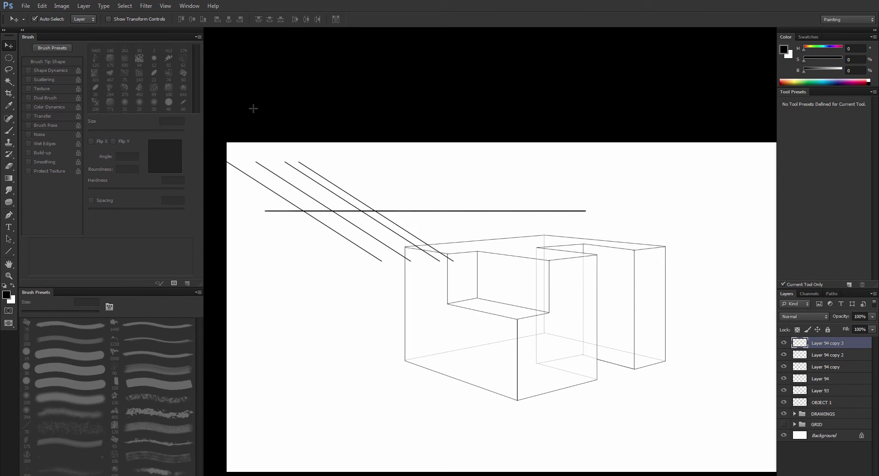
- Add a fourth parallel copy of the diagonal line to the right of the third copy
{"action": "key", "text": "ctrl+j"}
{"action": "key", "text": "shift+Right"}
{"action": "key", "text": "shift+Right"}
{"action": "key", "text": "shift+Right"}
{"action": "key", "text": "shift+Right"}
{"action": "key", "text": "shift+Right"}
{"action": "key", "text": "shift+Right"}
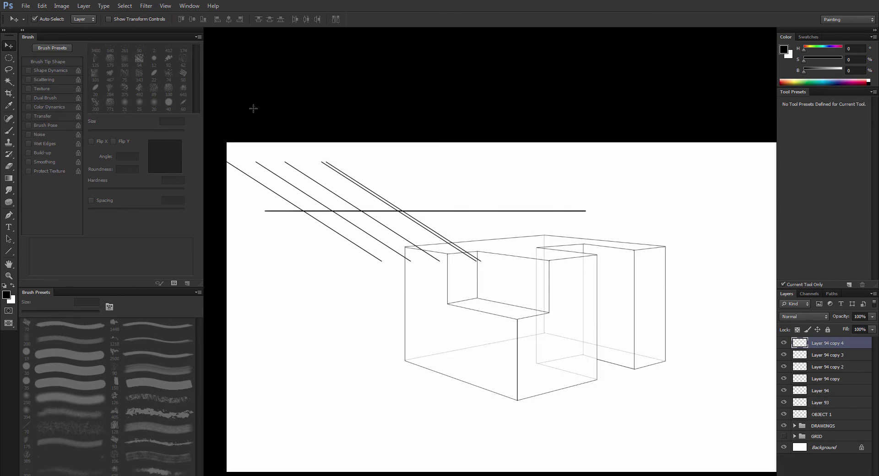
{"action": "key", "text": "shift+Right"}
- Place a fifth parallel copy of the diagonal line further right and duplicate it once more
{"action": "key", "text": "ctrl+j"}
{"action": "key", "text": "shift+Right"}
{"action": "key", "text": "shift+Right"}
{"action": "key", "text": "shift+Right"}
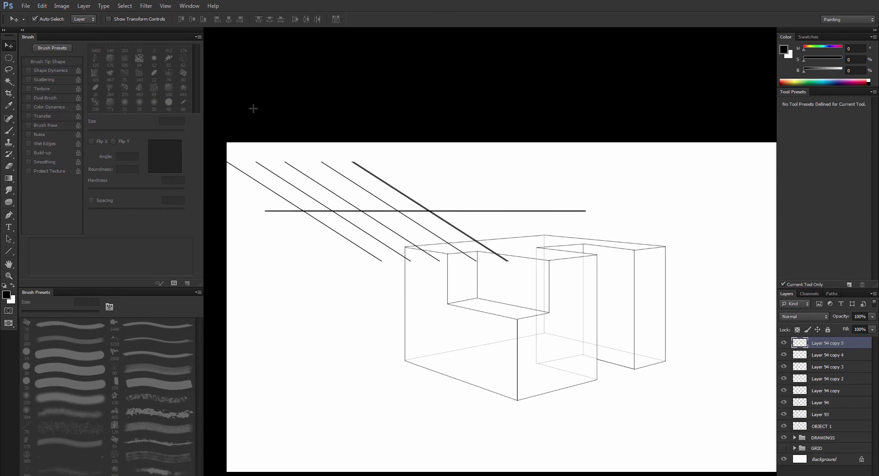
{"action": "key", "text": "shift+Right"}
{"action": "key", "text": "shift+Right"}
{"action": "key", "text": "shift+Right"}
{"action": "key", "text": "ctrl+j"}
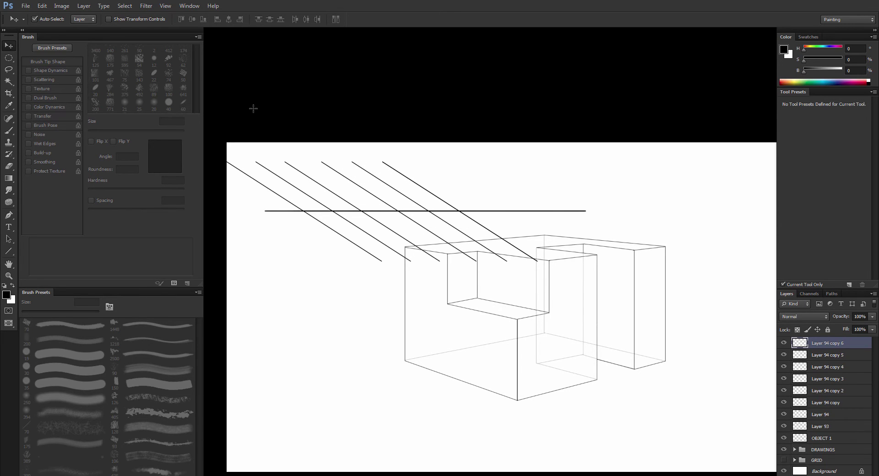
{"action": "key", "text": "shift+Right"}
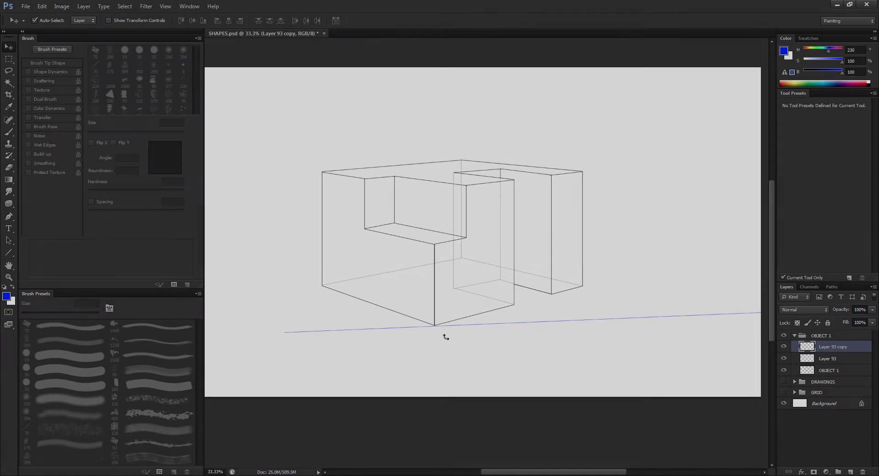
- Move the copied blue shadow-direction line straight up until it passes through the base corner right of the front corner
{"action": "left_click_drag", "start_coordinate": [443, 336], "coordinate": [446, 337]}
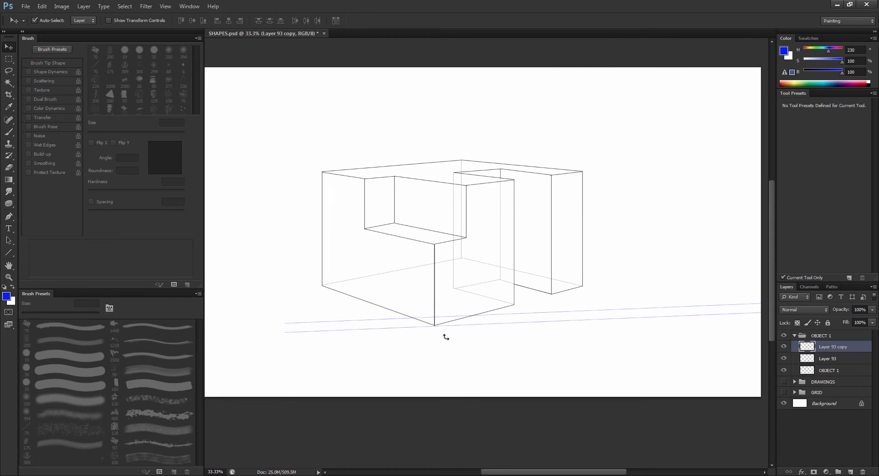
{"action": "key", "text": "shift+Up"}
{"action": "key", "text": "shift+Up"}
{"action": "key", "text": "shift+Up"}
{"action": "key", "text": "shift+Up"}
{"action": "key", "text": "shift+Up"}
{"action": "key", "text": "shift+Up"}
- Duplicate the blue line and raise the copy to the front base corner of the object's right-hand block
{"action": "key", "text": "ctrl+j"}
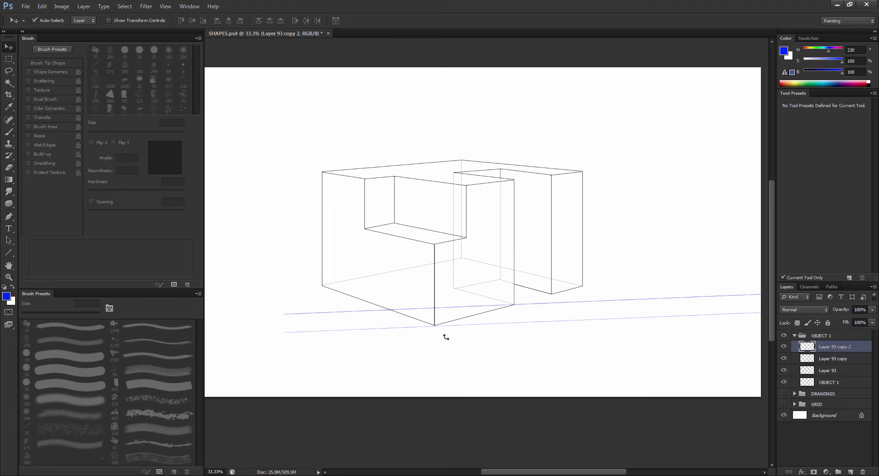
{"action": "key", "text": "shift+Up"}
{"action": "key", "text": "shift+Up"}
{"action": "key", "text": "shift+Up"}
{"action": "key", "text": "shift+Up"}
{"action": "key", "text": "shift+Up"}
{"action": "key", "text": "shift+Up"}
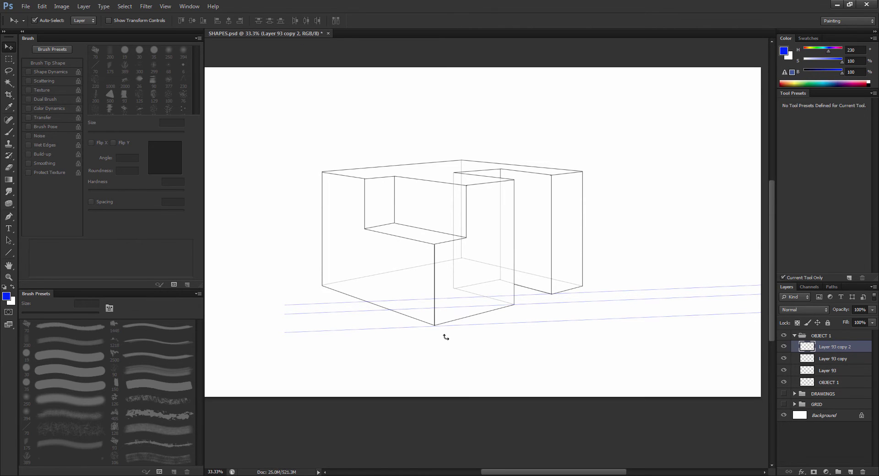
- Duplicate the blue line a third time and raise the copy to the next base corner
{"action": "key", "text": "ctrl+j"}
{"action": "key", "text": "shift+Up"}
{"action": "key", "text": "shift+Up"}
{"action": "key", "text": "shift+Up"}
{"action": "key", "text": "shift+Up"}
{"action": "key", "text": "shift+Up"}
{"action": "key", "text": "shift+Up"}
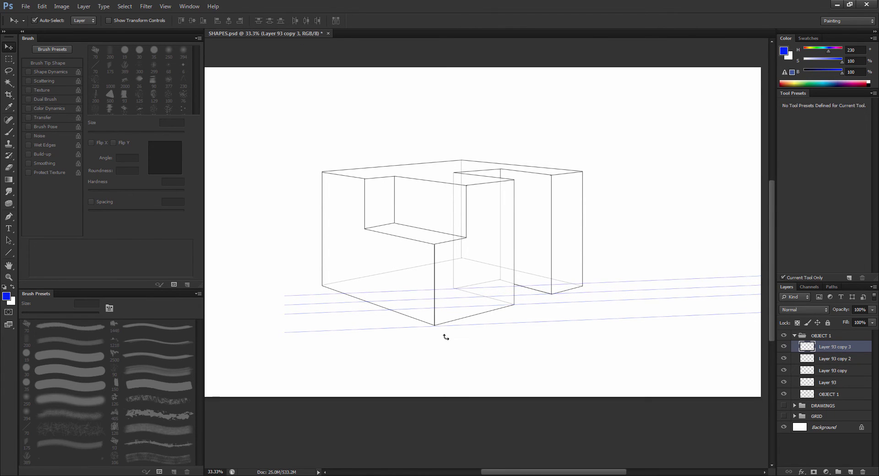
- Add a fourth copy of the blue line and align it with another base corner close to the third copy
{"action": "key", "text": "ctrl+j"}
{"action": "key", "text": "shift+Up"}
{"action": "key", "text": "shift+Up"}
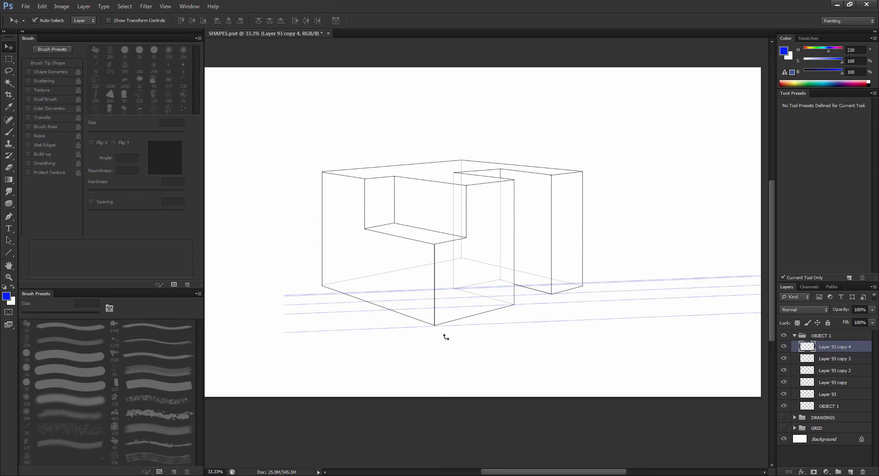
{"action": "key", "text": "shift+Up"}
{"action": "key", "text": "shift+Up"}
{"action": "key", "text": "shift+Up"}
{"action": "key", "text": "shift+Up"}
- Add a fifth copy of the blue line and raise it to the inner rear base corner of the recess
{"action": "key", "text": "ctrl+j"}
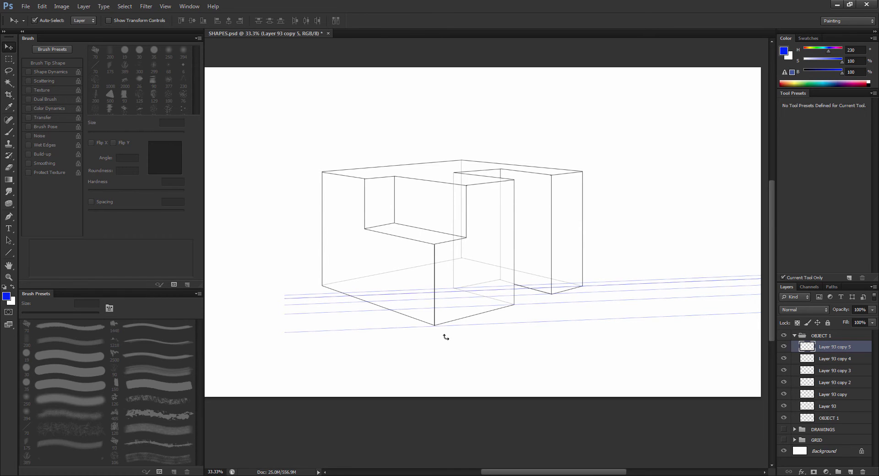
{"action": "key", "text": "shift+Up"}
{"action": "key", "text": "shift+Up"}
{"action": "key", "text": "shift+Up"}
{"action": "key", "text": "shift+Up"}
{"action": "key", "text": "shift+Up"}
{"action": "key", "text": "shift+Up"}
{"action": "key", "text": "shift+Up"}
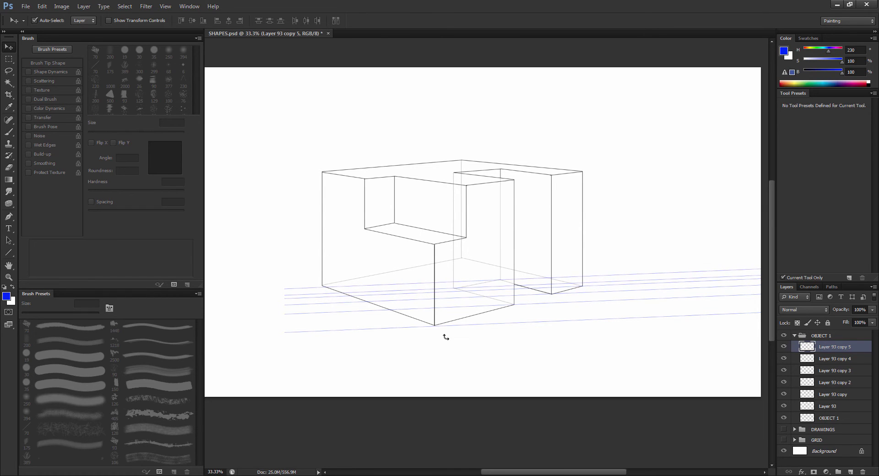
- Add a sixth copy of the blue line and raise it to the object's hidden rear base corner
{"action": "key", "text": "ctrl+j"}
{"action": "key", "text": "shift+Up"}
{"action": "key", "text": "shift+Up"}
{"action": "key", "text": "shift+Up"}
{"action": "key", "text": "shift+Up"}
{"action": "key", "text": "shift+Up"}
{"action": "key", "text": "shift+Up"}
{"action": "key", "text": "shift+Up"}
{"action": "key", "text": "shift+Up"}
{"action": "key", "text": "shift+Up"}
{"action": "key", "text": "shift+Up"}
{"action": "key", "text": "shift+Up"}
{"action": "key", "text": "shift+Up"}
{"action": "key", "text": "shift+Up"}
{"action": "key", "text": "shift+Up"}
{"action": "key", "text": "shift+Up"}
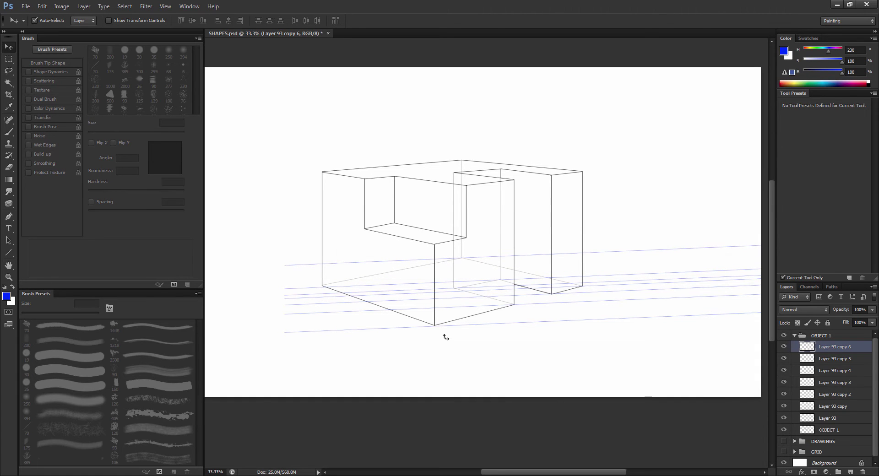
- Add a seventh copy of the blue line and raise it to the left corner of the step's ledge
{"action": "key", "text": "ctrl+j"}
{"action": "key", "text": "shift+Up"}
{"action": "key", "text": "shift+Up"}
{"action": "key", "text": "shift+Up"}
{"action": "key", "text": "shift+Up"}
{"action": "key", "text": "shift+Up"}
{"action": "key", "text": "shift+Up"}
{"action": "key", "text": "shift+Up"}
{"action": "key", "text": "shift+Up"}
{"action": "key", "text": "shift+Up"}
{"action": "key", "text": "shift+Up"}
{"action": "key", "text": "shift+Up"}
{"action": "key", "text": "shift+Up"}
{"action": "key", "text": "shift+Up"}
{"action": "key", "text": "shift+Up"}
{"action": "key", "text": "shift+Up"}
{"action": "key", "text": "shift+Up"}
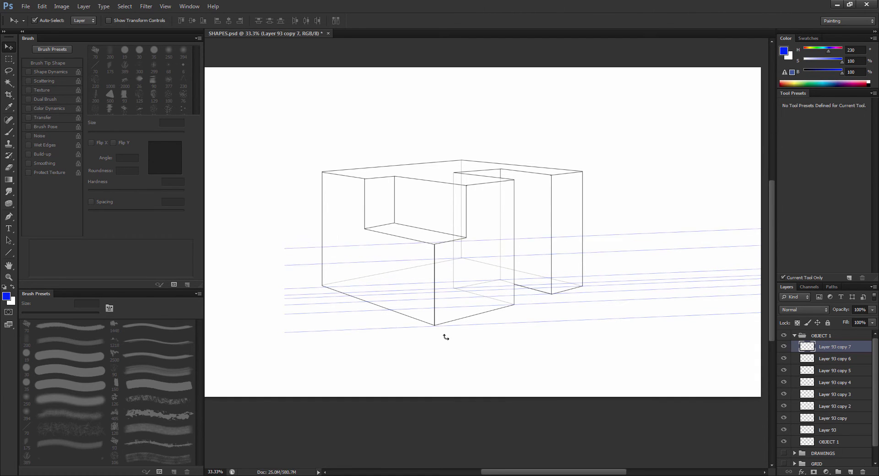
{"action": "key", "text": "shift+Up"}
{"action": "key", "text": "shift+Up"}
{"action": "key", "text": "shift+Up"}
{"action": "key", "text": "shift+Up"}
{"action": "key", "text": "shift+Up"}
{"action": "key", "text": "shift+Up"}
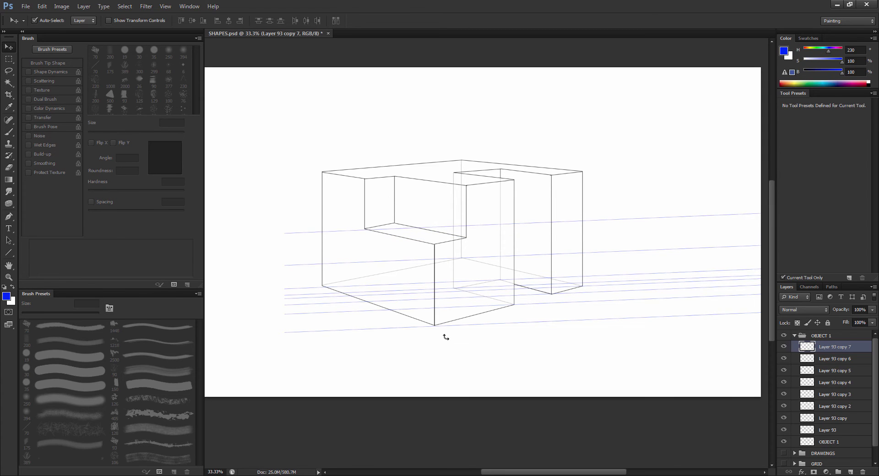
- Duplicate the blue line once more and nudge the copy up toward the inner corner of the step's ledge
{"action": "key", "text": "ctrl+j"}
{"action": "key", "text": "shift+Up"}
{"action": "key", "text": "shift+Up"}
{"action": "key", "text": "shift+Up"}
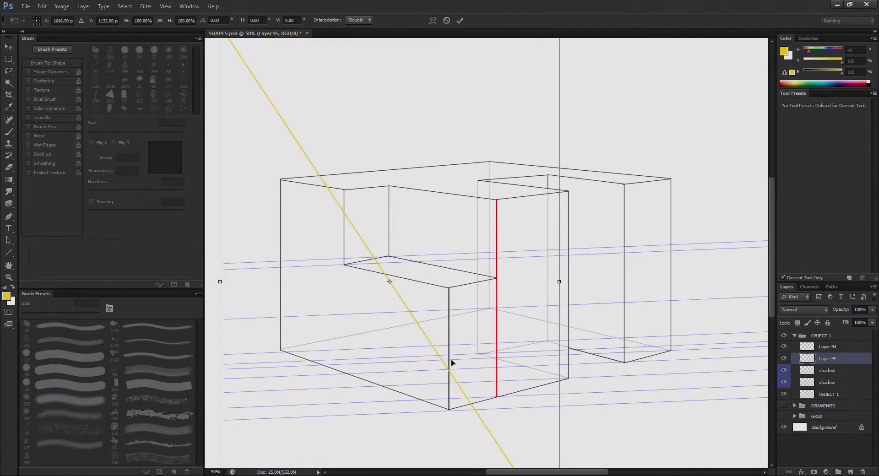
- Reposition the yellow light ray up and to the right across the object and apply the transformation
{"action": "left_click_drag", "start_coordinate": [451, 363], "coordinate": [475, 328]}
{"action": "key", "text": "Return"}
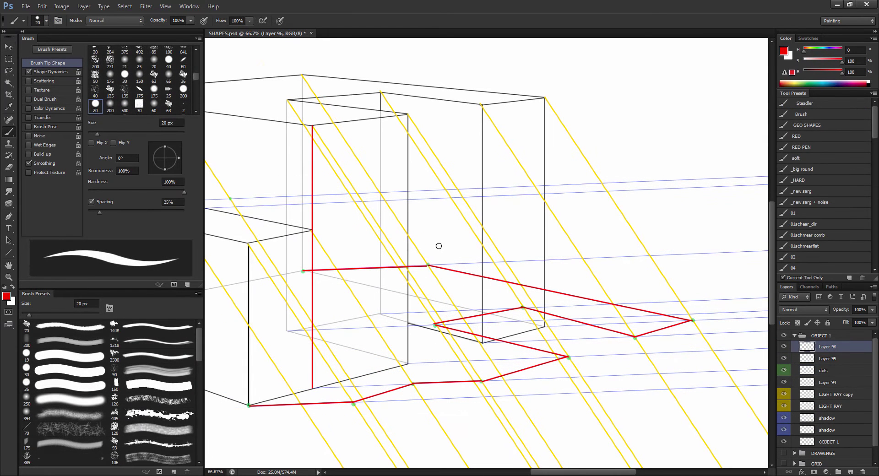
- Set the foreground colour to yellow with hue 64° and brush along the light rays near the object's rear recess
{"action": "key", "text": "F6"}
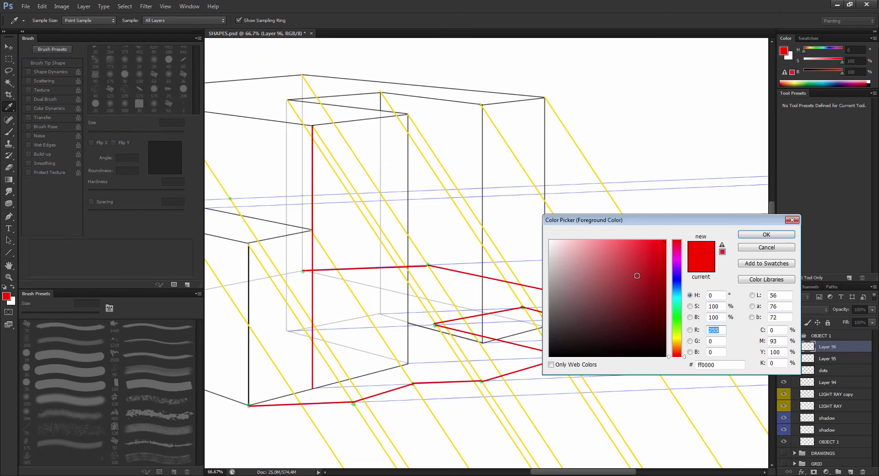
{"action": "left_click", "coordinate": [677, 335]}
{"action": "key", "text": "Return"}
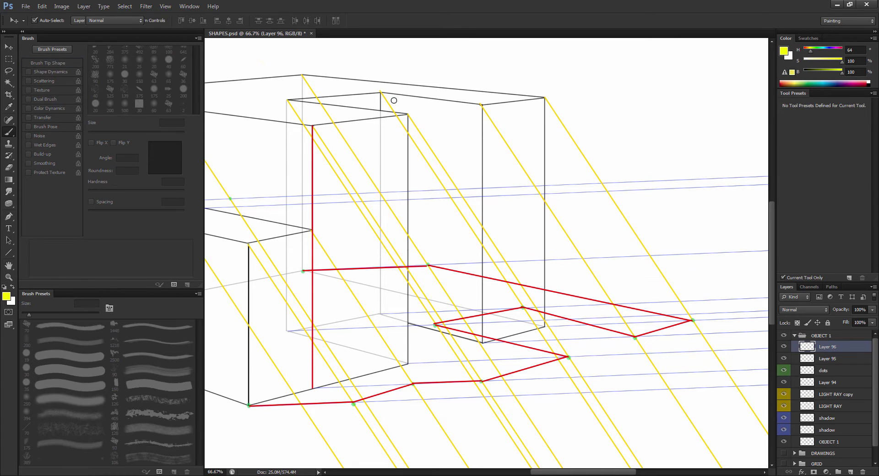
{"action": "mouse_move", "coordinate": [394, 100]}
{"action": "left_mouse_down"}
{"action": "mouse_move", "coordinate": [430, 146]}
{"action": "mouse_move", "coordinate": [454, 117]}
{"action": "mouse_move", "coordinate": [478, 154]}
{"action": "mouse_move", "coordinate": [487, 214]}
{"action": "left_mouse_up"}
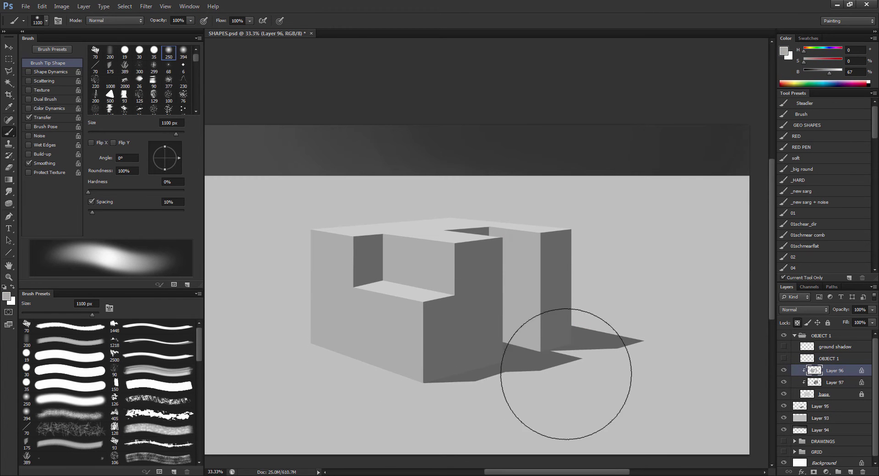
- Show the OBJECT 1 outline and ground shadow layers over the shaded object
{"action": "key", "text": "z"}
{"action": "left_click", "coordinate": [449, 319]}
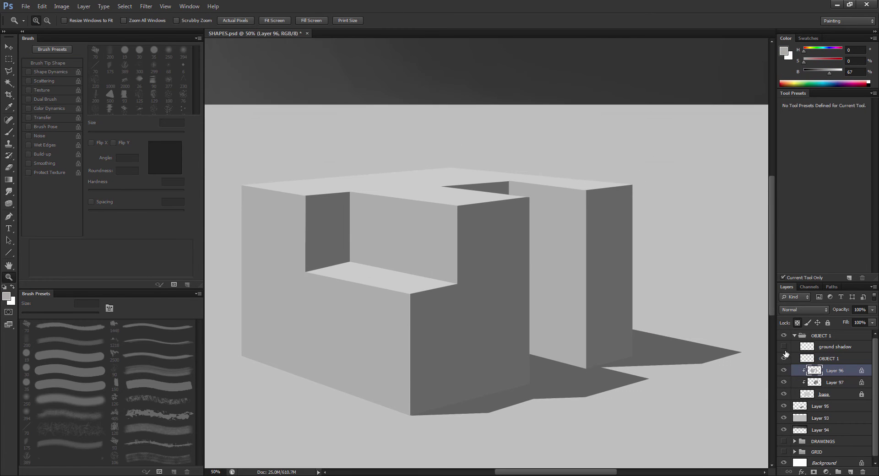
{"action": "left_click", "coordinate": [784, 347]}
- Outline the cast shadow inside the step's recess with the Polygonal Lasso, following the red shadow edges and the recess's vertical wall
{"action": "left_click", "coordinate": [398, 268]}
{"action": "left_click_drag", "start_coordinate": [398, 269], "coordinate": [577, 283]}
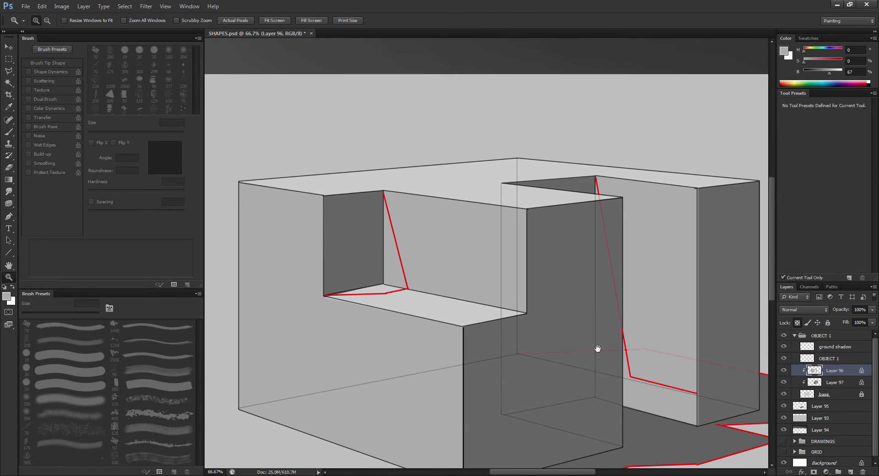
{"action": "left_click_drag", "start_coordinate": [596, 349], "coordinate": [561, 325]}
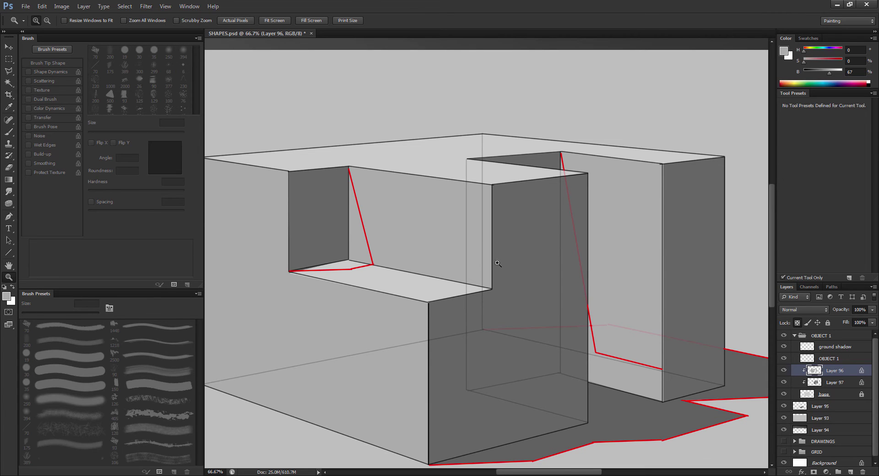
{"action": "left_click", "coordinate": [361, 183]}
{"action": "left_click_drag", "start_coordinate": [364, 190], "coordinate": [431, 189]}
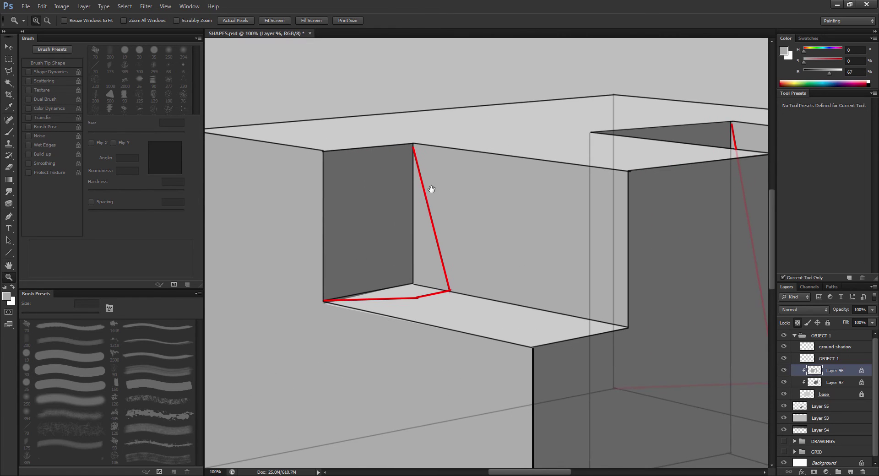
{"action": "key", "text": "l"}
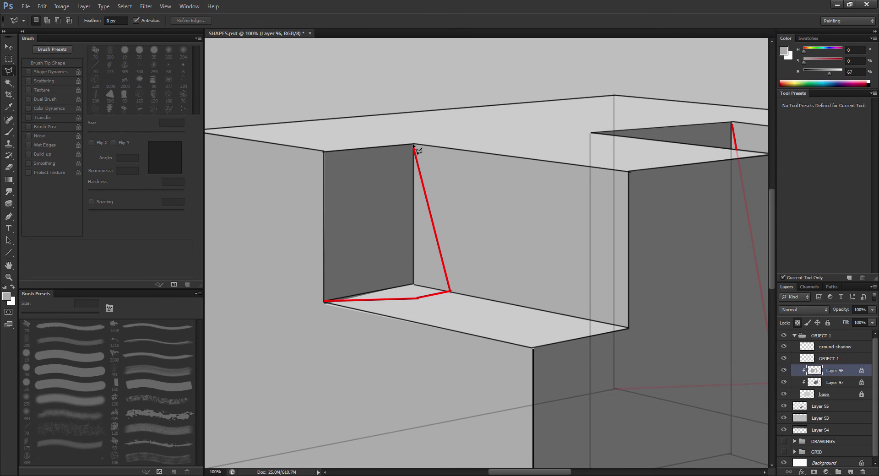
{"action": "left_click", "coordinate": [414, 146]}
{"action": "left_click", "coordinate": [450, 291]}
{"action": "left_click", "coordinate": [324, 151]}
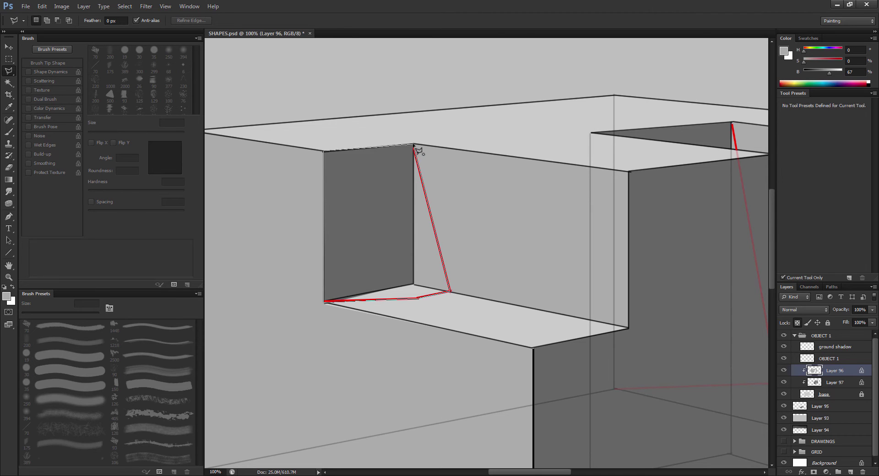
{"action": "left_click", "coordinate": [413, 145]}
- Add the cast shadow on the rear recess's lit wall to the selection, following the red line and closing loosely over the front block
{"action": "left_click_drag", "start_coordinate": [435, 207], "coordinate": [355, 202]}
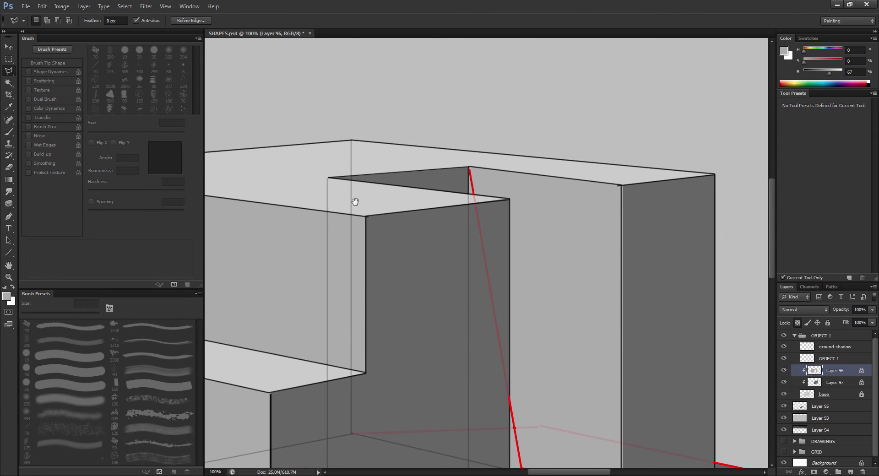
{"action": "key", "text": "shift"}
{"action": "left_click", "coordinate": [470, 169]}
{"action": "scroll", "coordinate": [481, 206], "scroll_direction": "down", "scroll_amount": 5}
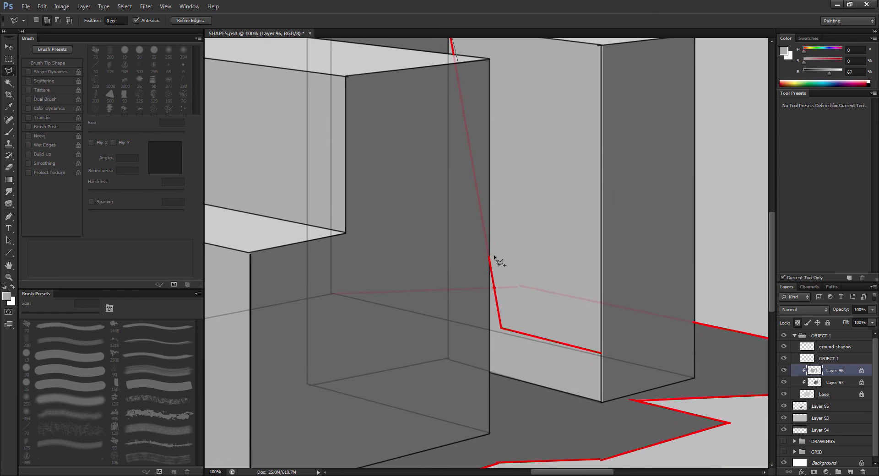
{"action": "left_click", "coordinate": [502, 328]}
{"action": "left_click", "coordinate": [602, 402]}
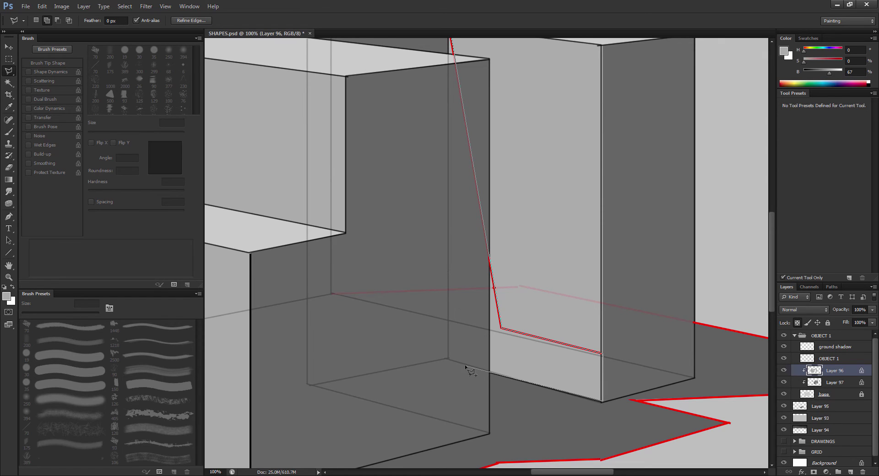
{"action": "left_click", "coordinate": [464, 364]}
{"action": "left_click", "coordinate": [420, 319]}
{"action": "scroll", "coordinate": [420, 220], "scroll_direction": "up", "scroll_amount": 2}
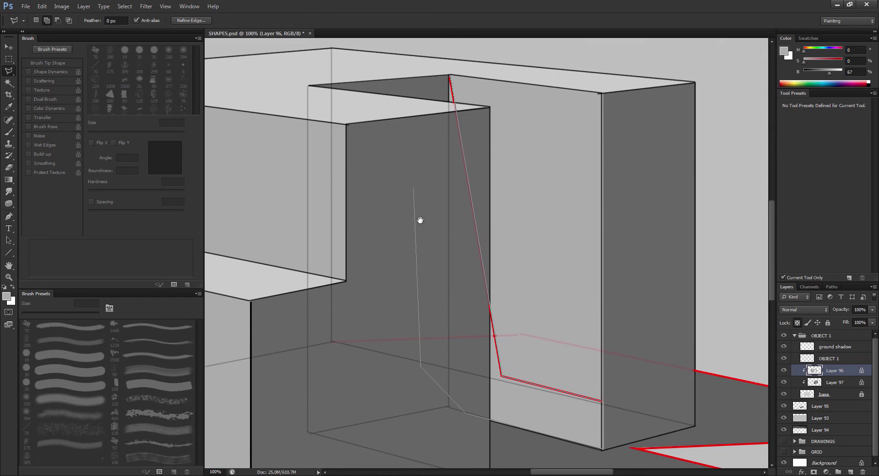
{"action": "left_click", "coordinate": [419, 214]}
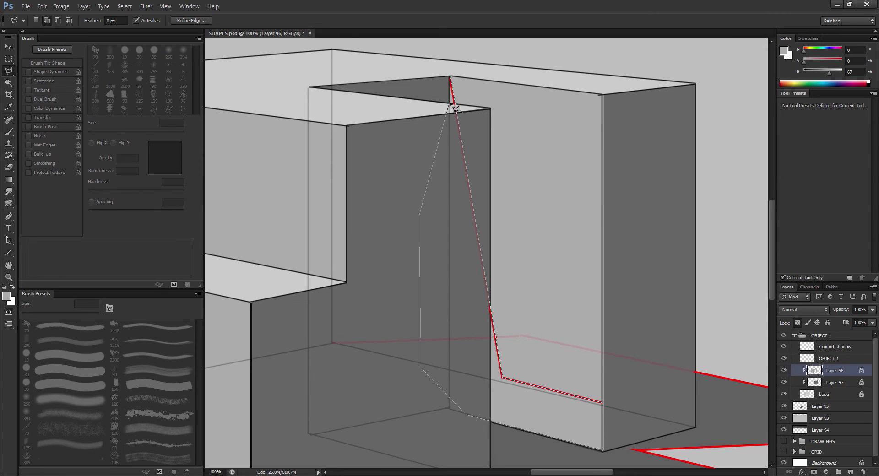
{"action": "left_click", "coordinate": [451, 105]}
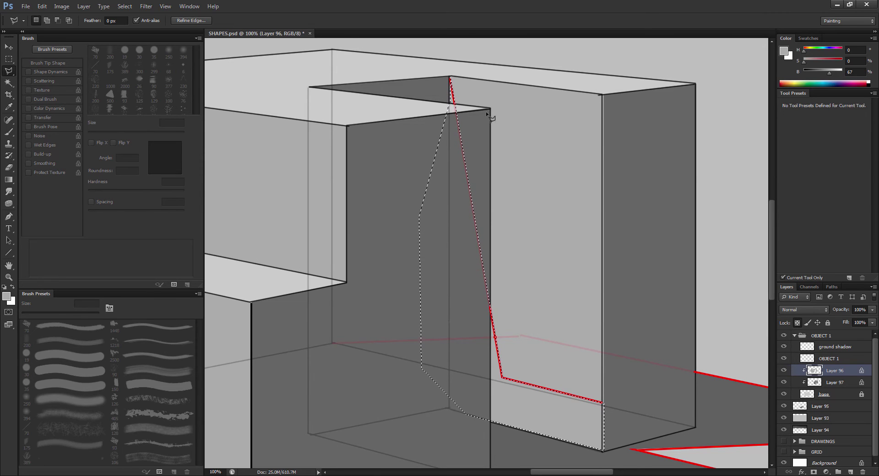
- Subtract the sliver overlapping the front block's top face from the selection
{"action": "key", "text": "alt"}
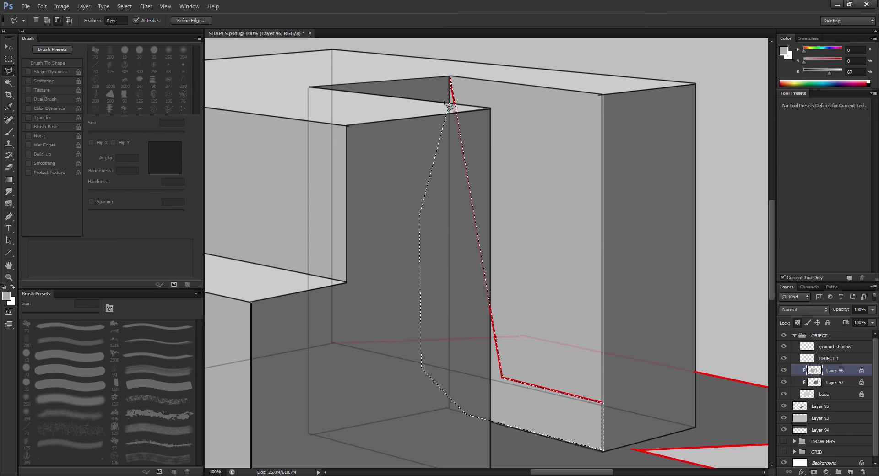
{"action": "left_click", "coordinate": [450, 108]}
{"action": "left_click", "coordinate": [489, 108]}
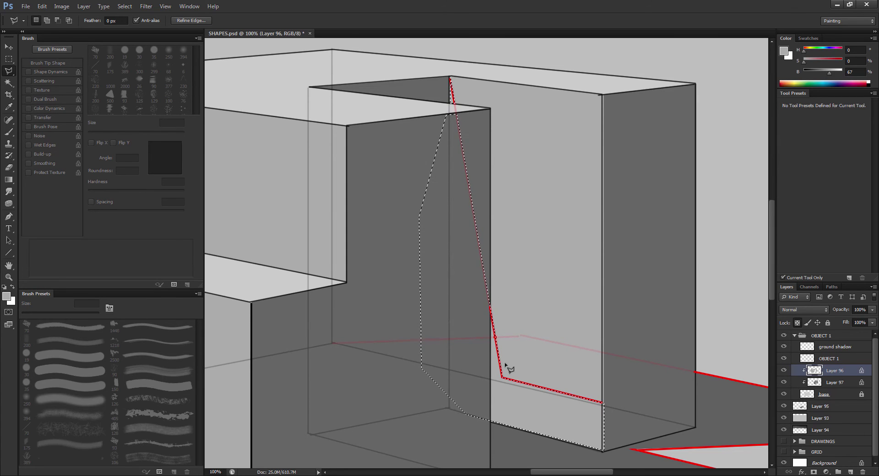
{"action": "double_click", "coordinate": [483, 204]}
- Subtract the part overlapping the front block's dark side face, ending the selection at the block's vertical edge
{"action": "key", "text": "alt"}
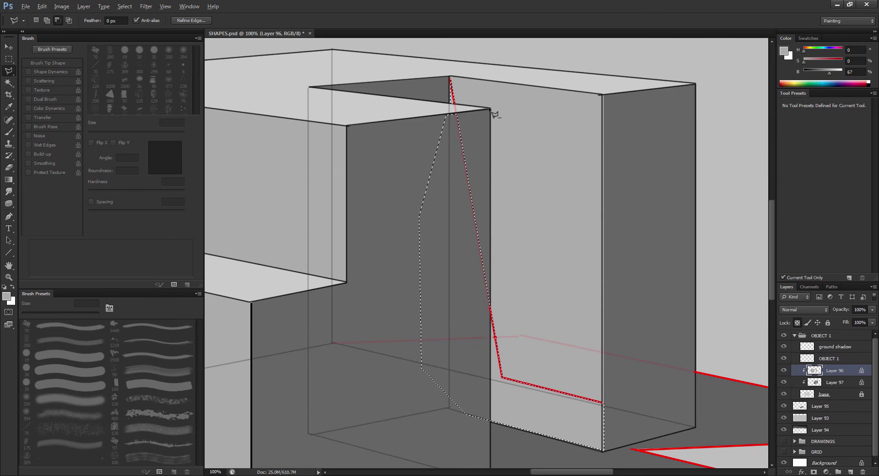
{"action": "left_click", "coordinate": [490, 110]}
{"action": "scroll", "coordinate": [500, 255], "scroll_direction": "down", "scroll_amount": 2}
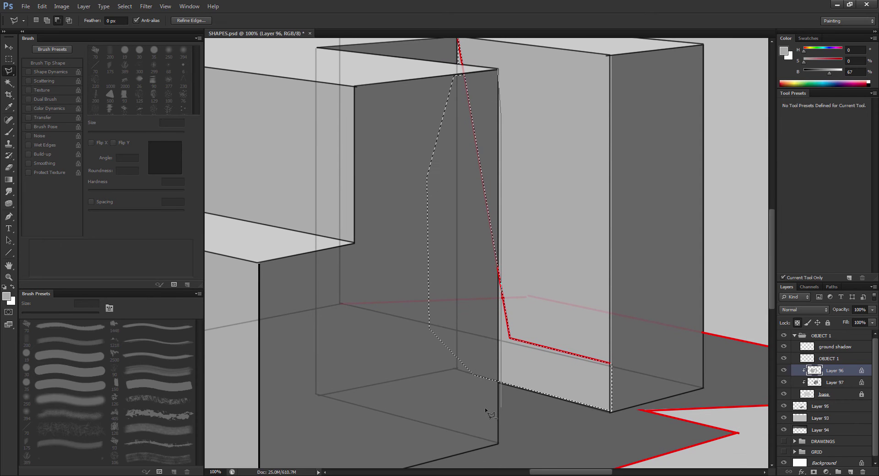
{"action": "left_click", "coordinate": [499, 380]}
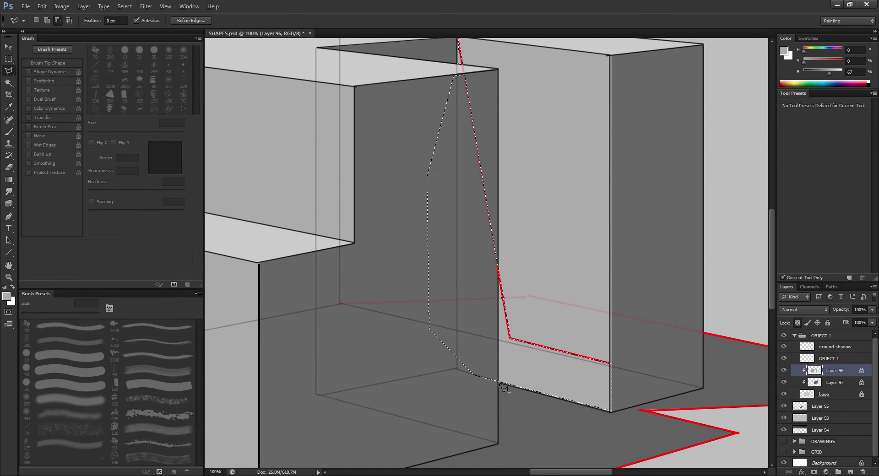
{"action": "left_click", "coordinate": [498, 94]}
{"action": "left_click", "coordinate": [462, 68]}
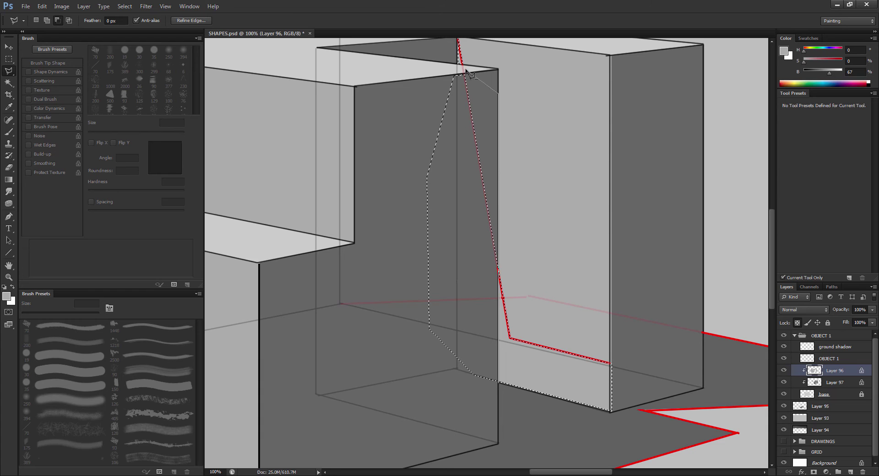
{"action": "left_click", "coordinate": [431, 72]}
{"action": "key", "text": "Return"}
- Fill the selected shadow areas on a new layer with the dark grey sampled from the block's shaded side face
{"action": "key", "text": "z"}
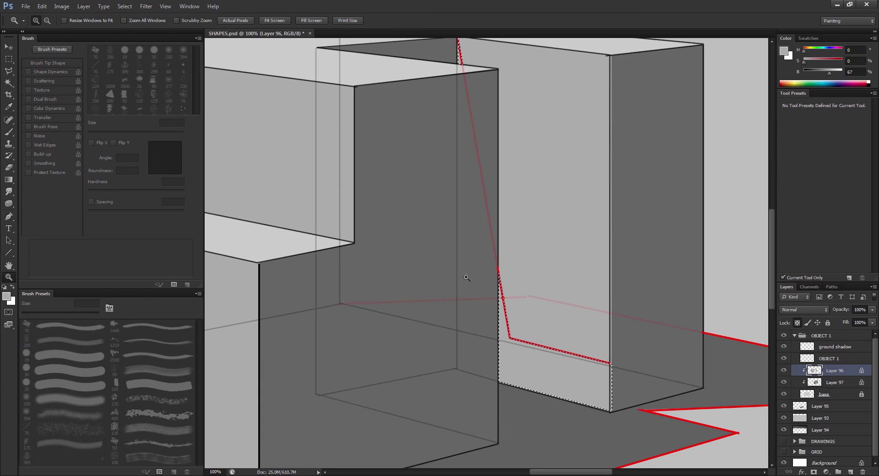
{"action": "left_click", "coordinate": [551, 309], "text": "alt"}
{"action": "key", "text": "ctrl+shift+alt+n"}
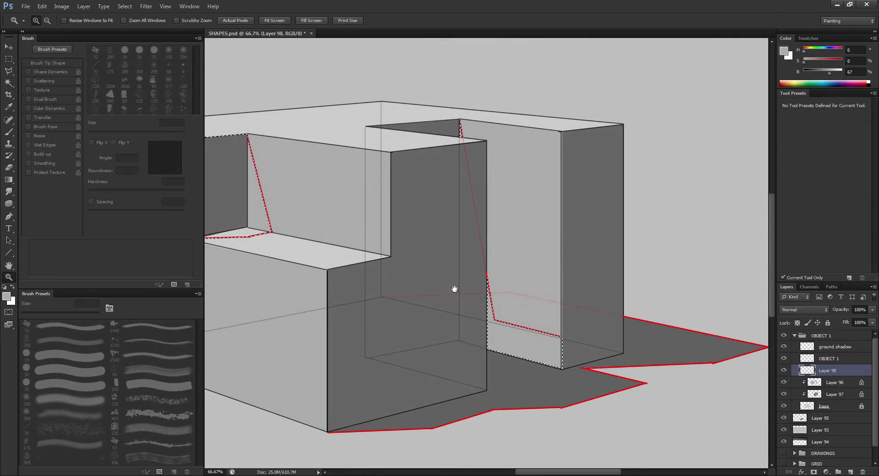
{"action": "left_click_drag", "start_coordinate": [454, 290], "coordinate": [519, 293]}
{"action": "key", "text": "b"}
{"action": "left_click", "coordinate": [523, 282], "text": "alt"}
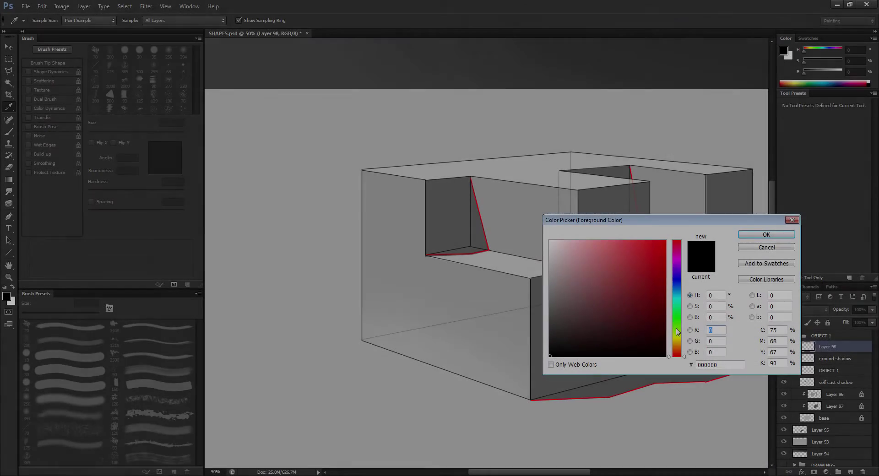
- Set the foreground colour to lime with hue 75° and draw long 4 px light-ray lines descending toward the block's front-left face
{"action": "type", "text": "192"}
{"action": "key", "text": "Return"}
{"action": "key", "text": "u"}
{"action": "left_click_drag", "start_coordinate": [220, 200], "coordinate": [359, 426]}
{"action": "mouse_move", "coordinate": [253, 168]}
{"action": "left_mouse_down"}
{"action": "mouse_move", "coordinate": [290, 221]}
{"action": "mouse_move", "coordinate": [382, 409]}
{"action": "left_mouse_up"}
{"action": "left_click_drag", "start_coordinate": [301, 176], "coordinate": [415, 388]}
{"action": "mouse_move", "coordinate": [317, 179]}
{"action": "left_mouse_down"}
{"action": "mouse_move", "coordinate": [426, 368]}
{"action": "mouse_move", "coordinate": [462, 318]}
{"action": "left_mouse_up"}
- Draw short lime lines rising from the ground onto the block's front face to illustrate bounced light
{"action": "left_click_drag", "start_coordinate": [437, 393], "coordinate": [480, 339]}
{"action": "left_click_drag", "start_coordinate": [475, 394], "coordinate": [507, 352]}
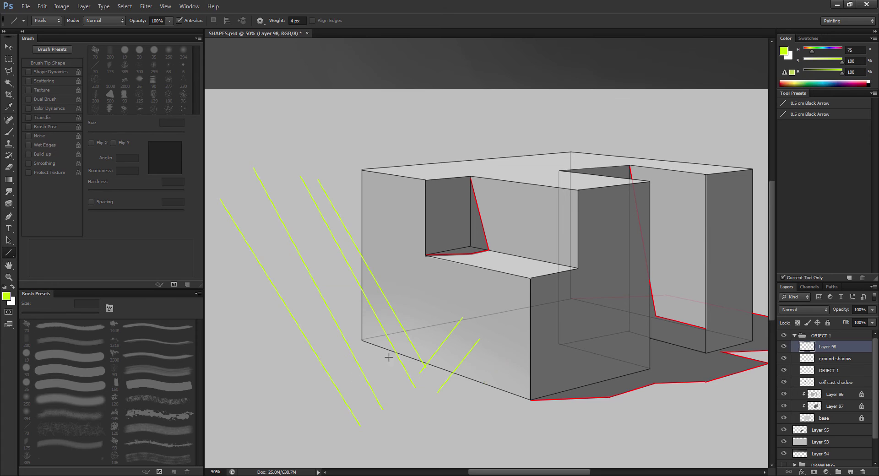
{"action": "left_click_drag", "start_coordinate": [356, 373], "coordinate": [402, 305]}
{"action": "left_click_drag", "start_coordinate": [341, 346], "coordinate": [362, 311]}
{"action": "left_click_drag", "start_coordinate": [350, 365], "coordinate": [375, 330]}
- Draw one more long light ray with its bounce off the ground, and delete the layer holding the lime lines
{"action": "mouse_move", "coordinate": [225, 151]}
{"action": "left_mouse_down"}
{"action": "mouse_move", "coordinate": [436, 455]}
{"action": "mouse_move", "coordinate": [373, 399]}
{"action": "mouse_move", "coordinate": [365, 407]}
{"action": "left_mouse_up"}
{"action": "mouse_move", "coordinate": [364, 406]}
{"action": "left_mouse_down"}
{"action": "mouse_move", "coordinate": [384, 216]}
{"action": "mouse_move", "coordinate": [419, 194]}
{"action": "mouse_move", "coordinate": [418, 210]}
{"action": "left_mouse_up"}
{"action": "key", "text": "ctrl+z"}
{"action": "key", "text": "Delete"}
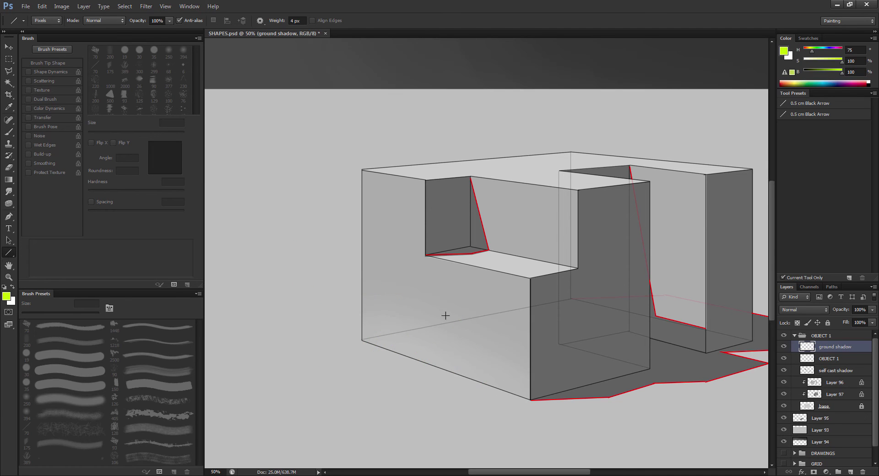
- Make Layer 96 active and switch to the soft 600 px brush
{"action": "left_click", "coordinate": [783, 358]}
{"action": "left_click", "coordinate": [783, 370]}
{"action": "left_click", "coordinate": [783, 371]}
{"action": "left_click", "coordinate": [806, 370]}
{"action": "left_click", "coordinate": [797, 382]}
{"action": "key", "text": "b"}
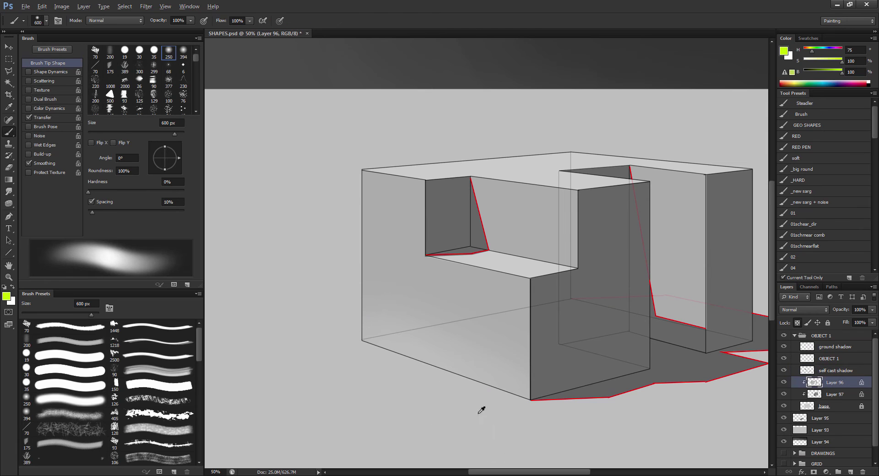
- Compare the greys of the ground in front of the block and the block's top face by sampling them
{"action": "left_click", "coordinate": [481, 407], "text": "alt"}
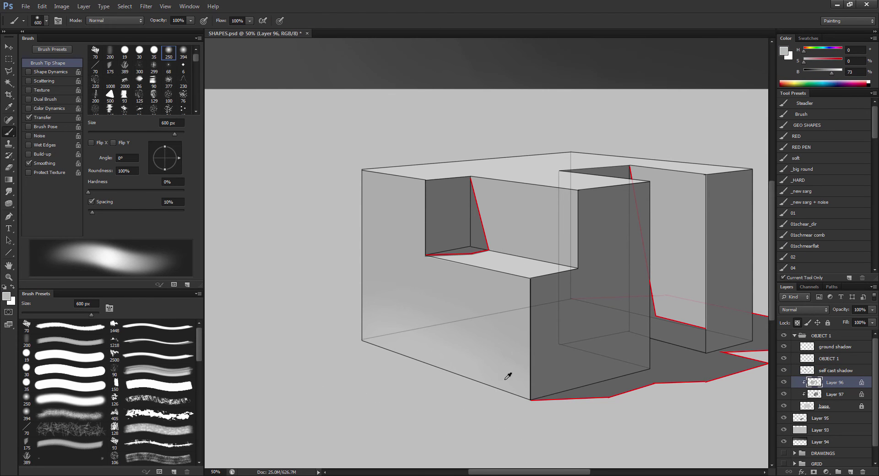
{"action": "left_click", "coordinate": [530, 178], "text": "alt"}
{"action": "scroll", "coordinate": [475, 265], "scroll_direction": "right", "scroll_amount": 5}
{"action": "scroll", "coordinate": [475, 265], "scroll_direction": "down", "scroll_amount": 2}
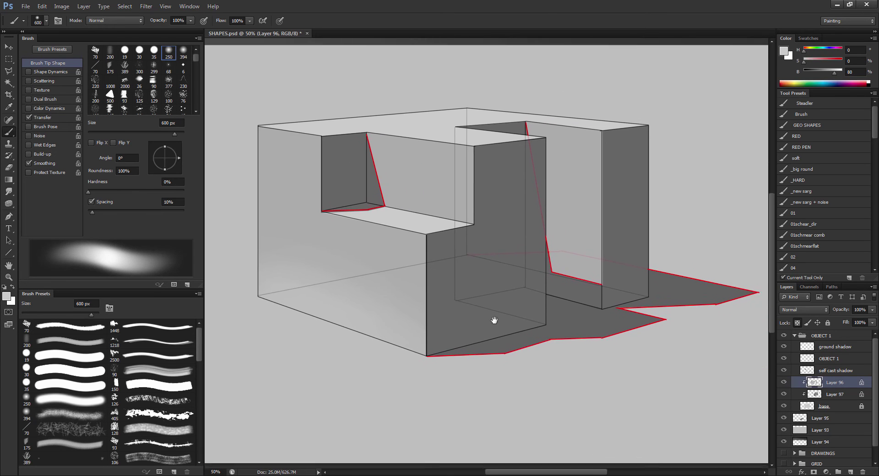
{"action": "left_click", "coordinate": [502, 382], "text": "alt"}
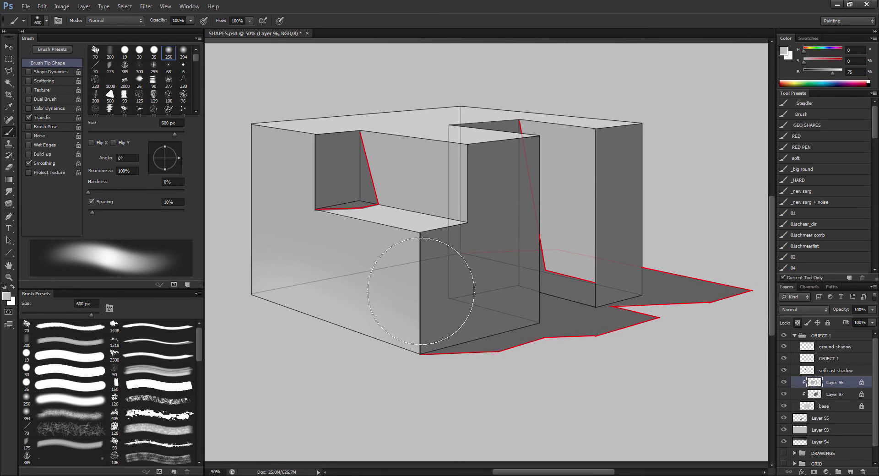
- Brush soft reflected light onto the wall above the ledge with the ledge's light grey and a 250 px brush
{"action": "left_click", "coordinate": [410, 223], "text": "alt"}
{"action": "left_click", "coordinate": [415, 228], "text": "alt"}
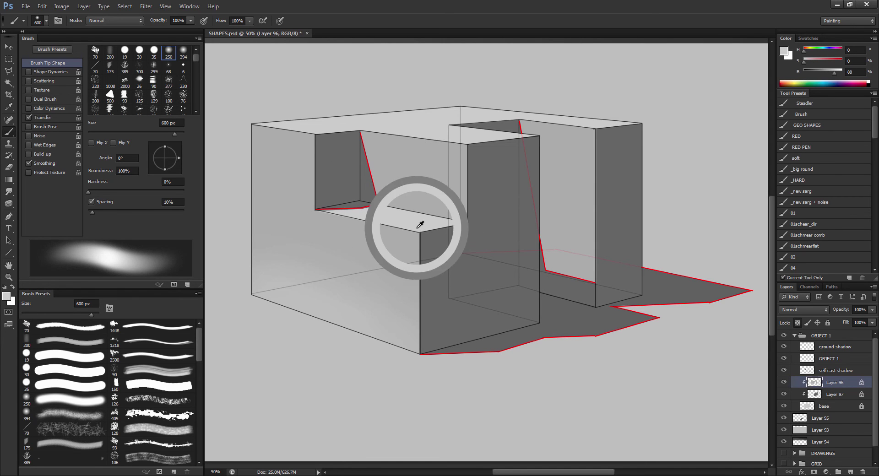
{"action": "key", "text": "bracketleft"}
{"action": "key", "text": "bracketleft"}
{"action": "key", "text": "bracketleft"}
{"action": "key", "text": "bracketleft"}
{"action": "key", "text": "bracketleft"}
{"action": "key", "text": "bracketleft"}
{"action": "key", "text": "bracketleft"}
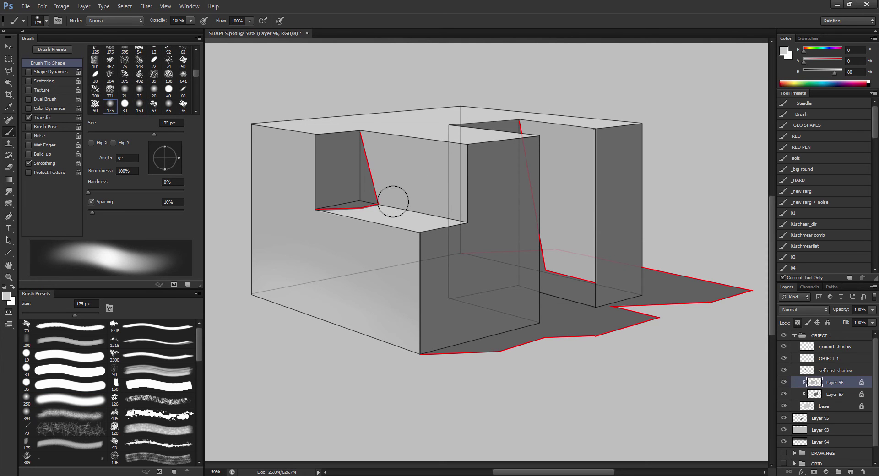
{"action": "key", "text": "bracketright"}
{"action": "key", "text": "bracketright"}
{"action": "key", "text": "bracketright"}
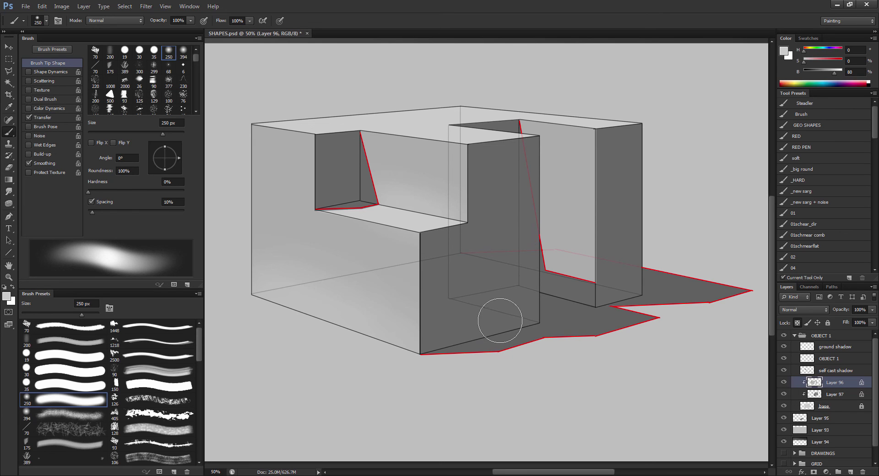
- Sample the ground's grey and make Layer 97 active with its transparency unlocked
{"action": "key", "text": "v"}
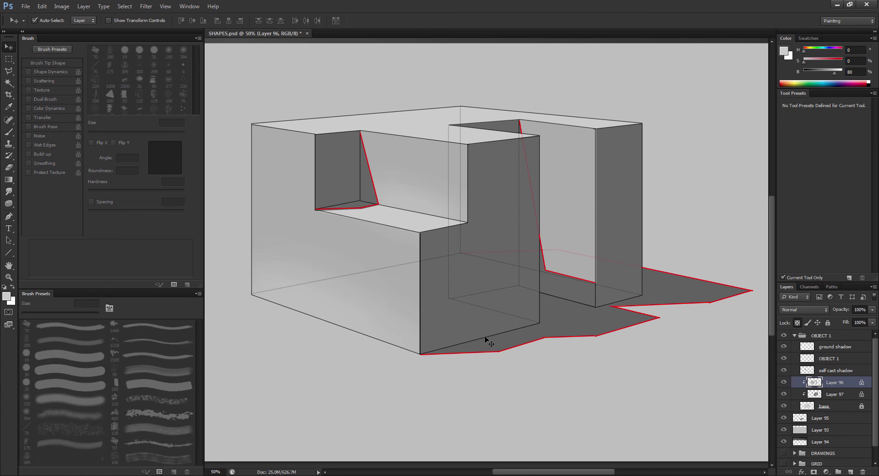
{"action": "key", "text": "b"}
{"action": "left_click", "coordinate": [523, 359], "text": "alt"}
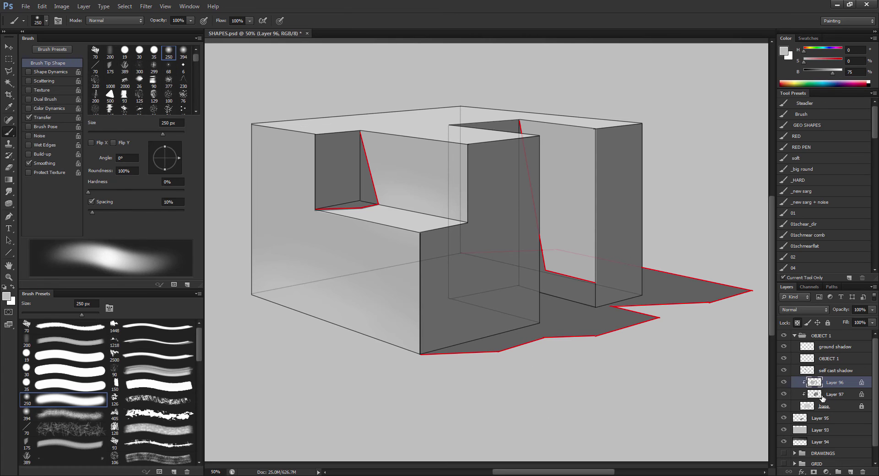
{"action": "left_click", "coordinate": [819, 393]}
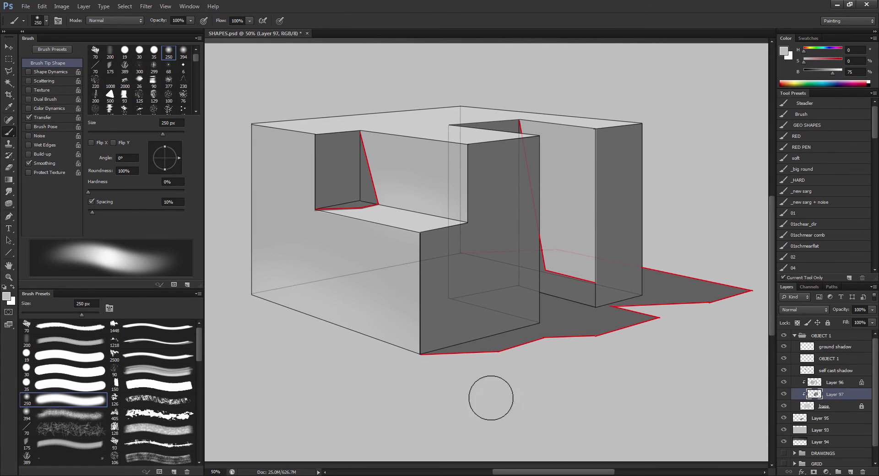
{"action": "key", "text": "super"}
{"action": "key", "text": "super"}
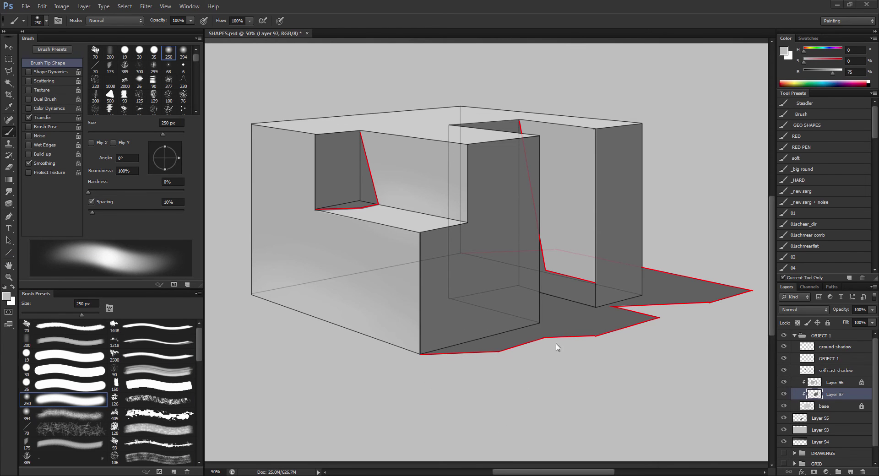
- Brush soft bounced light onto the lower part of the front block's dark side face, enlarging the brush to 500 px
{"action": "key", "text": "bracketright"}
{"action": "key", "text": "bracketright"}
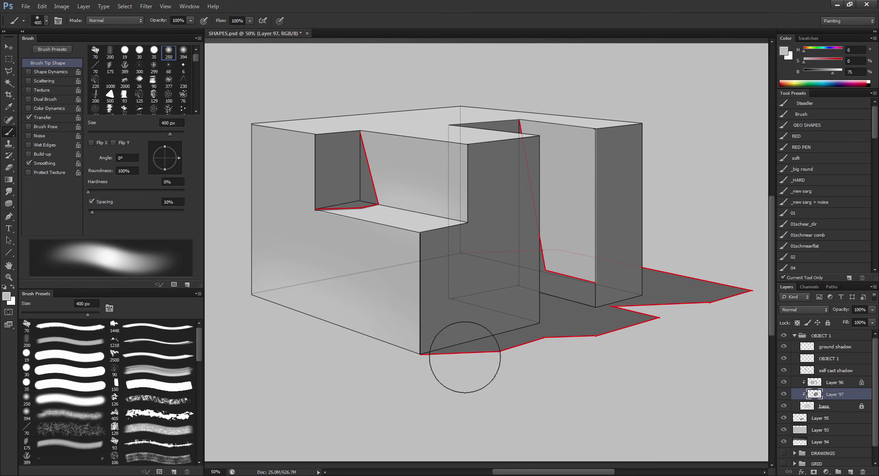
{"action": "key", "text": "bracketright"}
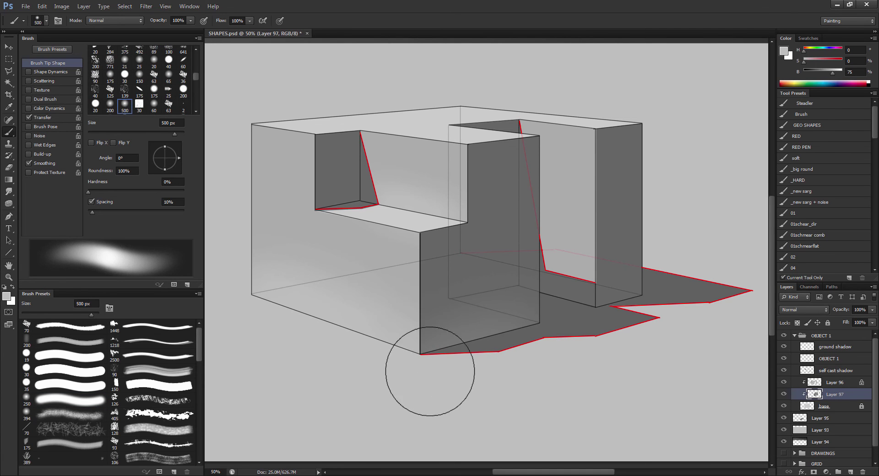
- Sample the ground shadow's dark grey and the ledge's light grey, and reduce the brush size by four increments
{"action": "left_click", "coordinate": [477, 333], "text": "alt"}
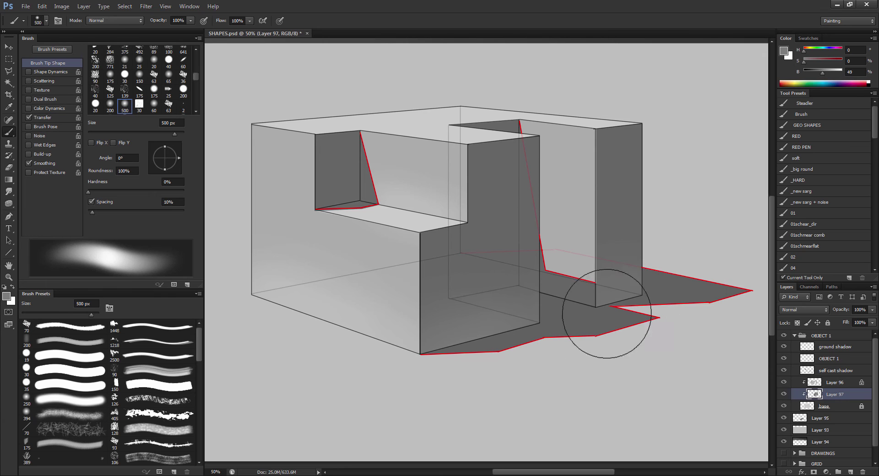
{"action": "left_click", "coordinate": [387, 208], "text": "alt"}
{"action": "key", "text": "bracketleft"}
{"action": "key", "text": "bracketleft"}
{"action": "key", "text": "bracketleft"}
{"action": "key", "text": "bracketleft"}
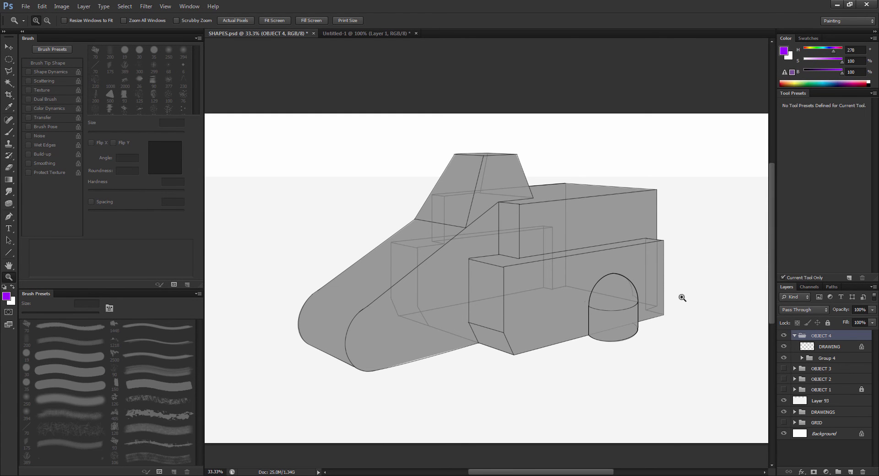
- Examine OBJECT 4's grey fills and line art by hiding and reshowing Group 4 and the DRAWING layer
{"action": "mouse_move", "coordinate": [680, 300]}
{"action": "left_mouse_down"}
{"action": "mouse_move", "coordinate": [663, 296]}
{"action": "mouse_move", "coordinate": [650, 243]}
{"action": "left_mouse_up"}
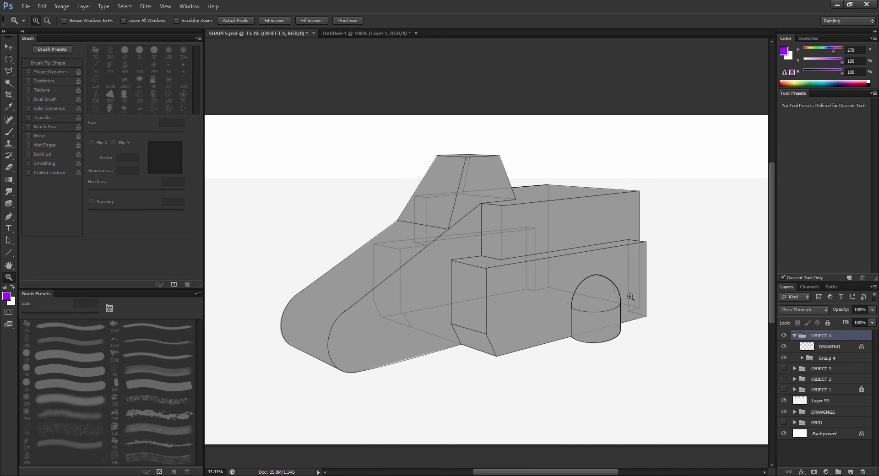
{"action": "key", "text": "v"}
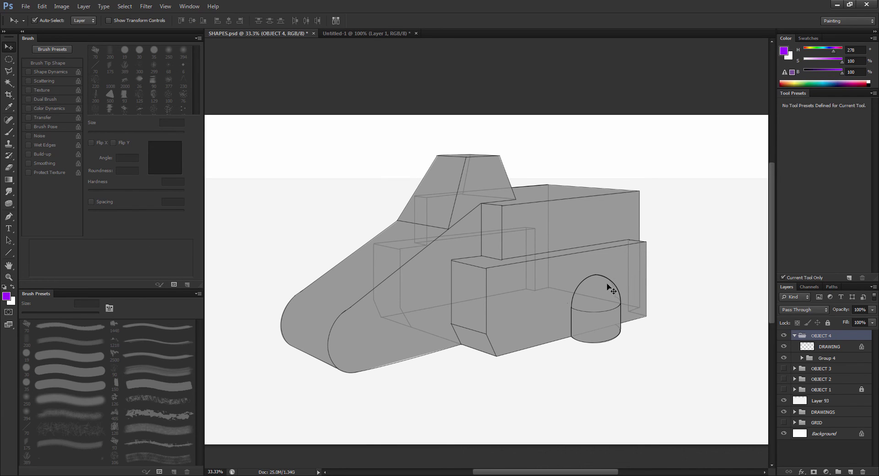
{"action": "left_click", "coordinate": [647, 294]}
{"action": "left_click_drag", "start_coordinate": [550, 280], "coordinate": [744, 314]}
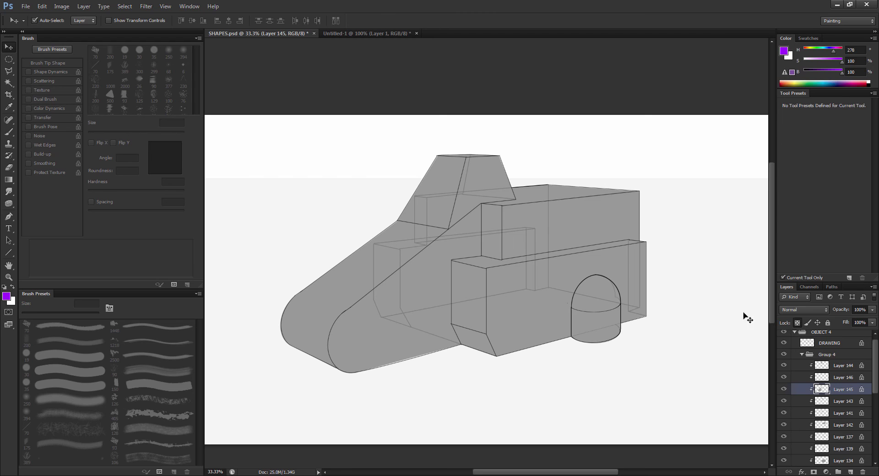
{"action": "left_click", "coordinate": [801, 354]}
{"action": "left_click", "coordinate": [784, 358]}
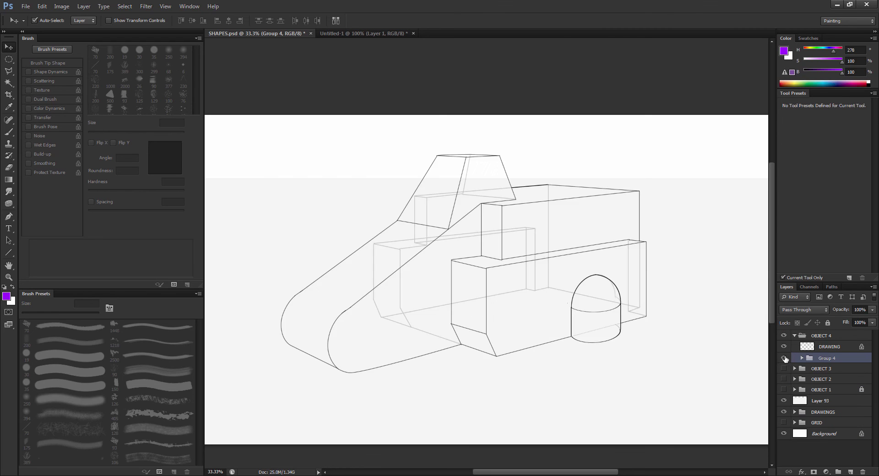
{"action": "left_click", "coordinate": [784, 358]}
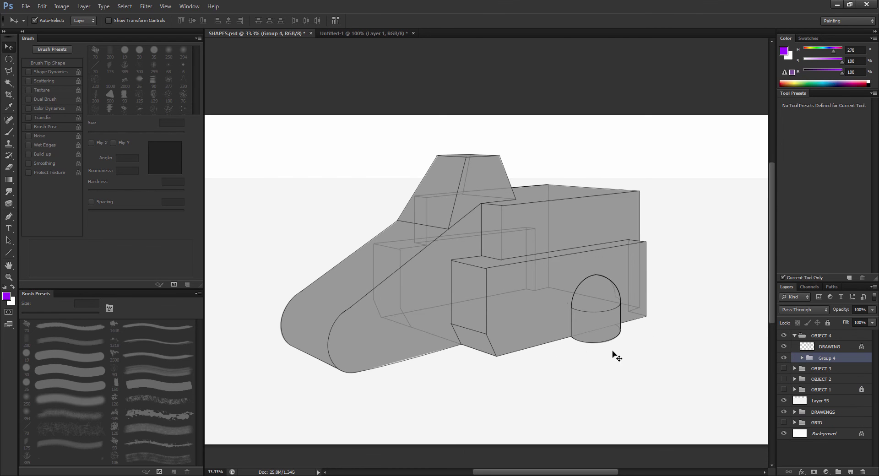
{"action": "left_click", "coordinate": [784, 346]}
{"action": "left_click", "coordinate": [783, 347]}
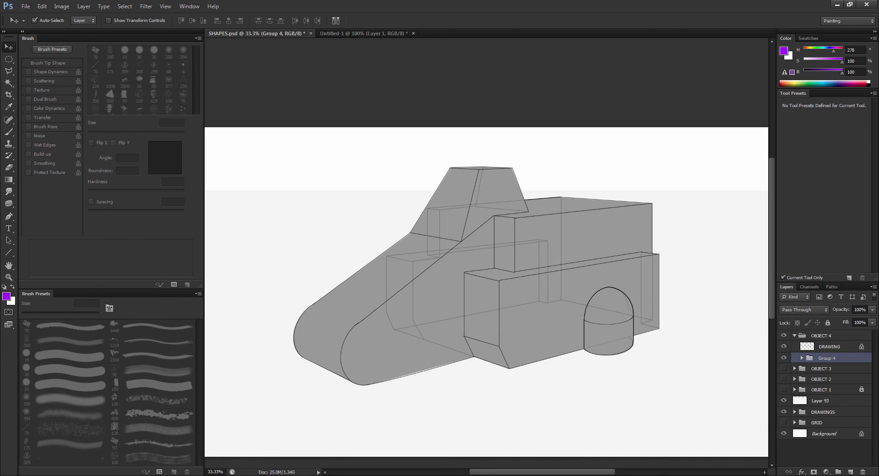
- Add a new layer above the DRAWING layer and ready the Line tool for purple guide lines
{"action": "left_click", "coordinate": [841, 348]}
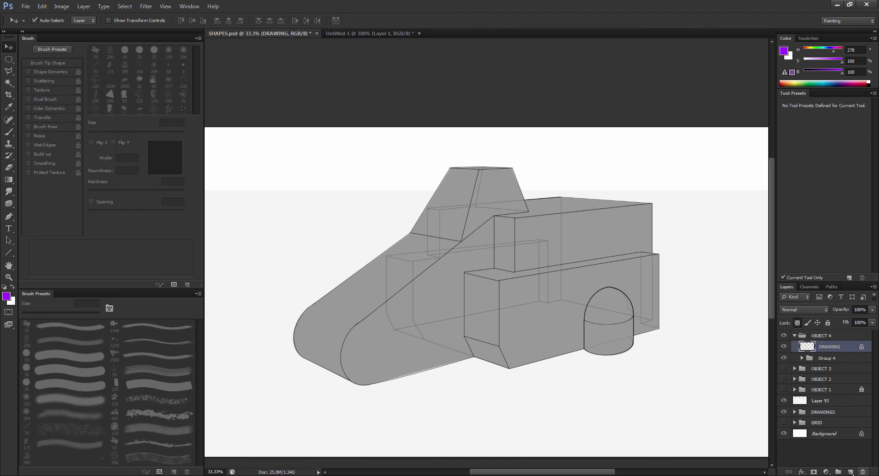
{"action": "left_click", "coordinate": [850, 472]}
{"action": "key", "text": "u"}
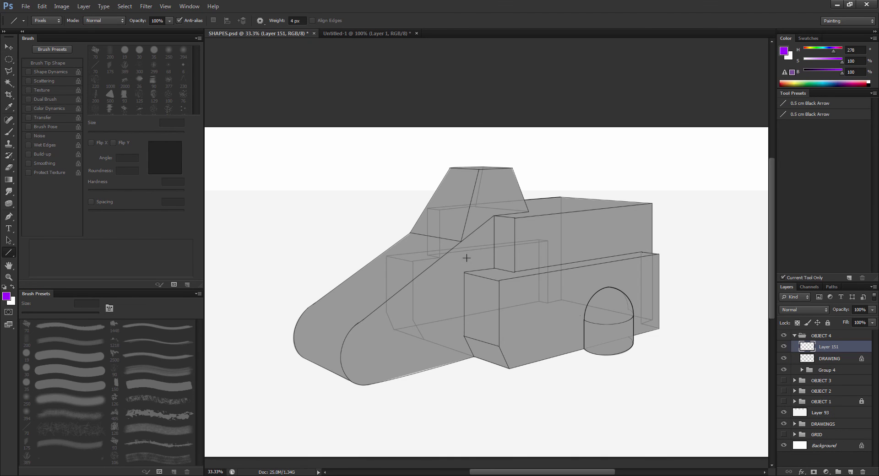
- Try light-direction lines sloping steeply down to the right from the corners of the lower and upper blocks, and undo them
{"action": "left_click_drag", "start_coordinate": [467, 259], "coordinate": [511, 414]}
{"action": "key", "text": "ctrl+z"}
{"action": "left_click_drag", "start_coordinate": [466, 273], "coordinate": [484, 370]}
{"action": "mouse_move", "coordinate": [496, 211]}
{"action": "left_mouse_down"}
{"action": "mouse_move", "coordinate": [509, 308]}
{"action": "mouse_move", "coordinate": [508, 297]}
{"action": "left_mouse_up"}
{"action": "key", "text": "ctrl+alt+z"}
{"action": "key", "text": "ctrl+alt+z"}
- Try light-direction lines sloping down to the left from the block corners and the dome, and undo them
{"action": "left_click_drag", "start_coordinate": [464, 273], "coordinate": [405, 359]}
{"action": "left_click_drag", "start_coordinate": [495, 216], "coordinate": [447, 283]}
{"action": "key", "text": "ctrl+alt+z"}
{"action": "key", "text": "ctrl+alt+z"}
{"action": "left_click_drag", "start_coordinate": [494, 216], "coordinate": [431, 387]}
{"action": "left_click_drag", "start_coordinate": [592, 299], "coordinate": [556, 373]}
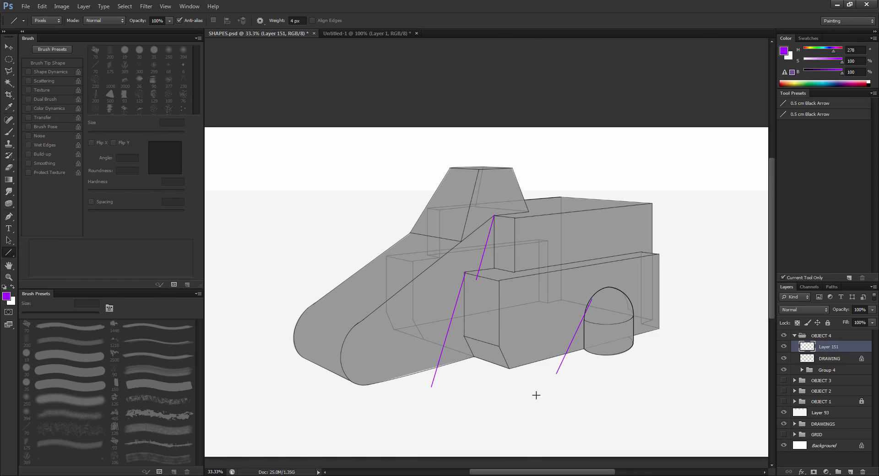
{"action": "key", "text": "ctrl+alt+z"}
{"action": "key", "text": "ctrl+alt+z"}
{"action": "key", "text": "ctrl+alt+z"}
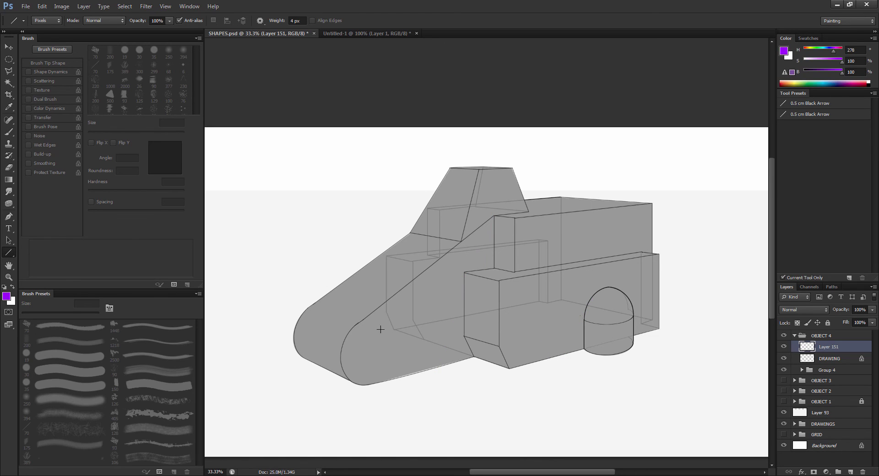
- Try a line along the sloped nose and more steep light rays from the blocks and dome, undoing each attempt
{"action": "left_click_drag", "start_coordinate": [352, 330], "coordinate": [496, 215]}
{"action": "key", "text": "ctrl+alt+z"}
{"action": "left_click_drag", "start_coordinate": [465, 272], "coordinate": [495, 374]}
{"action": "key", "text": "ctrl+z"}
{"action": "left_click_drag", "start_coordinate": [618, 296], "coordinate": [612, 334]}
{"action": "key", "text": "ctrl+z"}
{"action": "left_click_drag", "start_coordinate": [497, 217], "coordinate": [506, 295]}
{"action": "key", "text": "ctrl+z"}
{"action": "left_click_drag", "start_coordinate": [465, 271], "coordinate": [486, 386]}
{"action": "key", "text": "ctrl+z"}
- Sketch a steep light ray from the lower block's upper front corner and a short slanted line across the dome
{"action": "left_click_drag", "start_coordinate": [466, 268], "coordinate": [488, 383]}
{"action": "left_click_drag", "start_coordinate": [582, 274], "coordinate": [594, 335]}
{"action": "key", "text": "ctrl+z"}
{"action": "left_click_drag", "start_coordinate": [614, 293], "coordinate": [594, 326]}
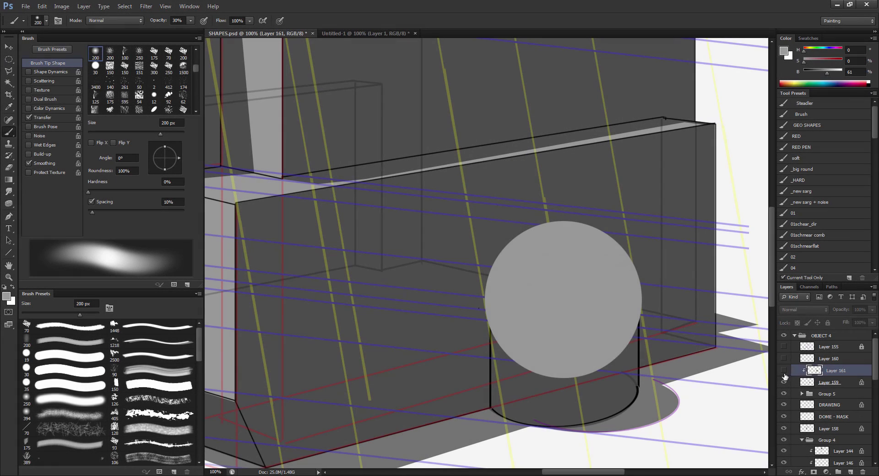
- Compare the sphere with and without its clipped shading Layer 161, and merge that shading into Layer 159
{"action": "left_click", "coordinate": [793, 359]}
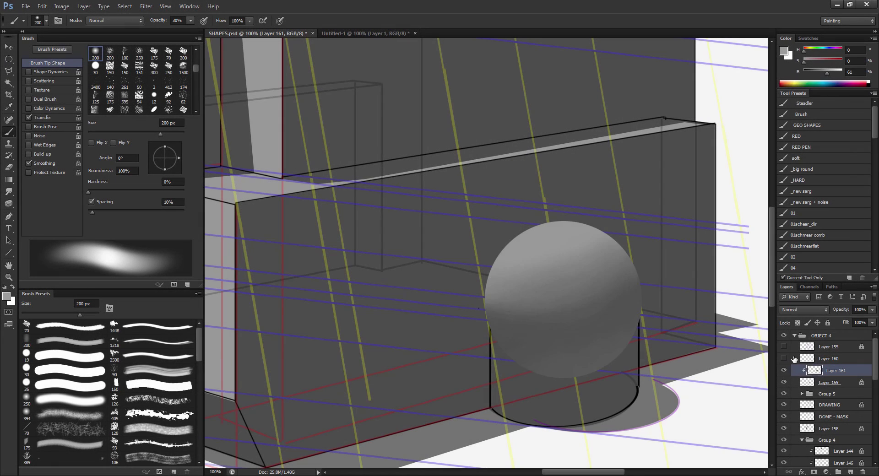
{"action": "left_click", "coordinate": [784, 371]}
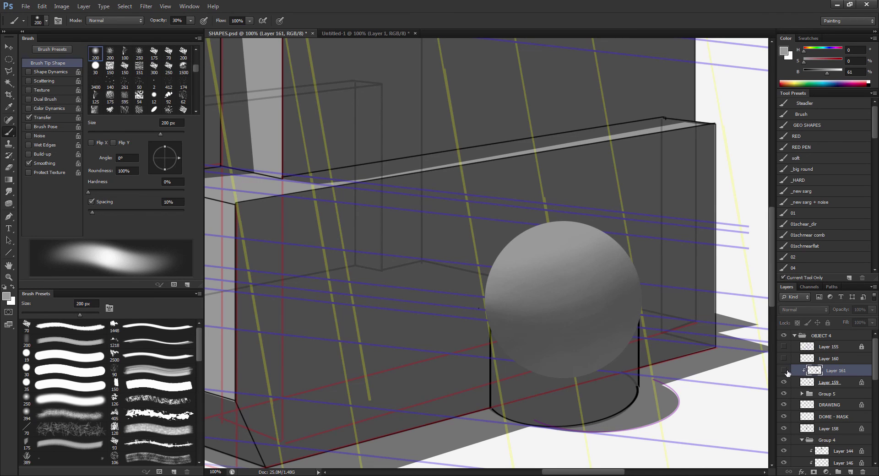
{"action": "scroll", "coordinate": [810, 393], "scroll_direction": "down", "scroll_amount": 1}
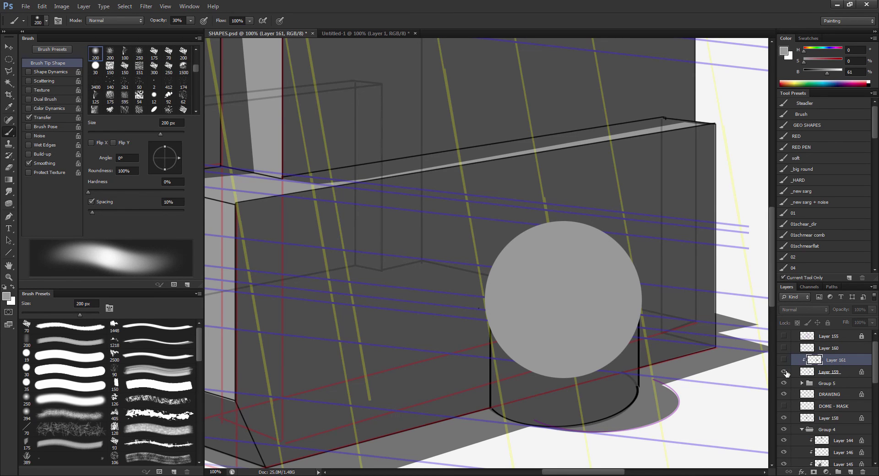
{"action": "left_click", "coordinate": [784, 360]}
{"action": "key", "text": "ctrl+e"}
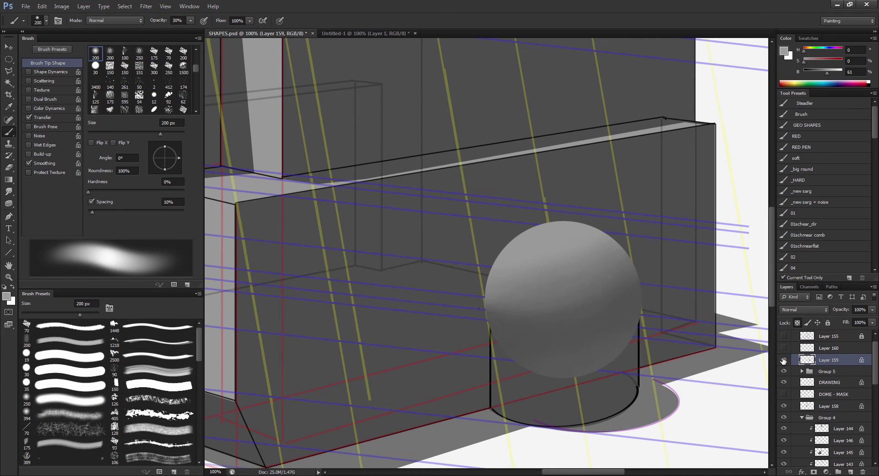
- Hide Layer 159 and load the shape of the DOME - MASK layer as a selection
{"action": "left_click", "coordinate": [783, 361]}
{"action": "left_click", "coordinate": [784, 394]}
{"action": "left_click", "coordinate": [784, 394]}
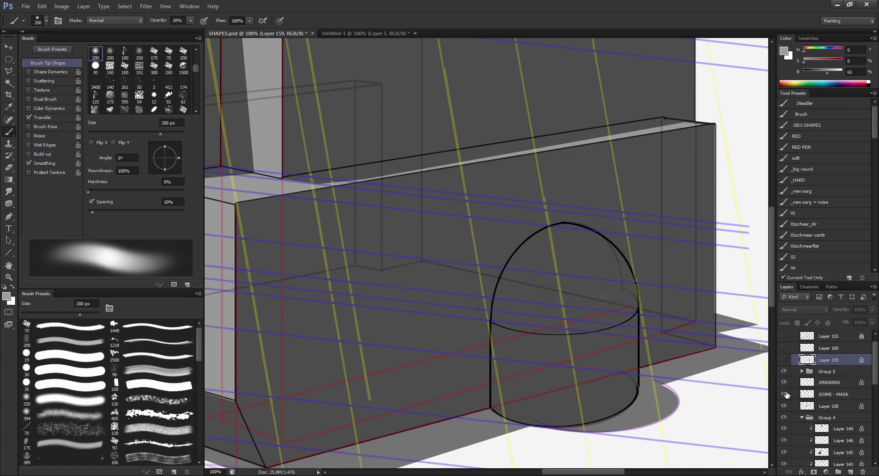
{"action": "left_click", "coordinate": [784, 394]}
{"action": "left_click", "coordinate": [806, 360], "text": "ctrl"}
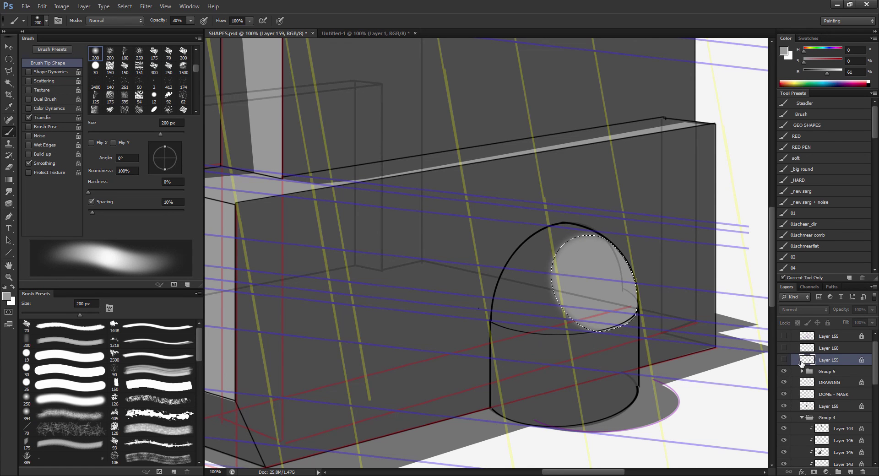
- Show Layer 159, mask it with the dome selection, make its image active, and hide the DOME - MASK layer
{"action": "left_click", "coordinate": [783, 360]}
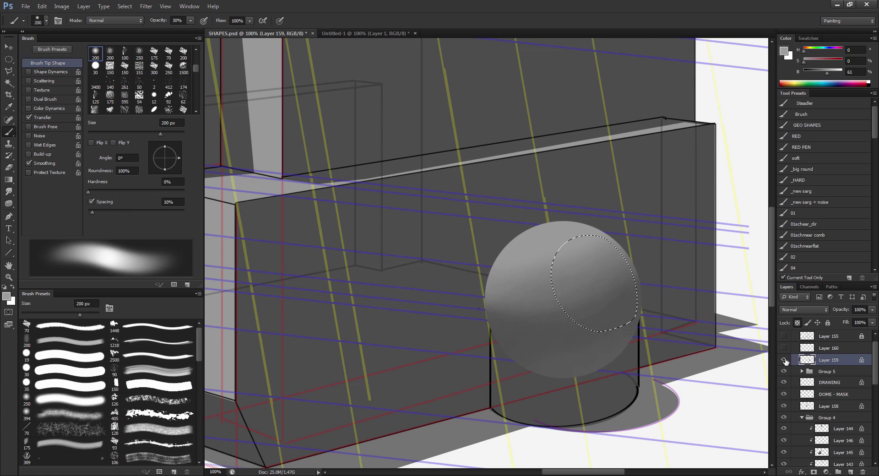
{"action": "left_click", "coordinate": [813, 472]}
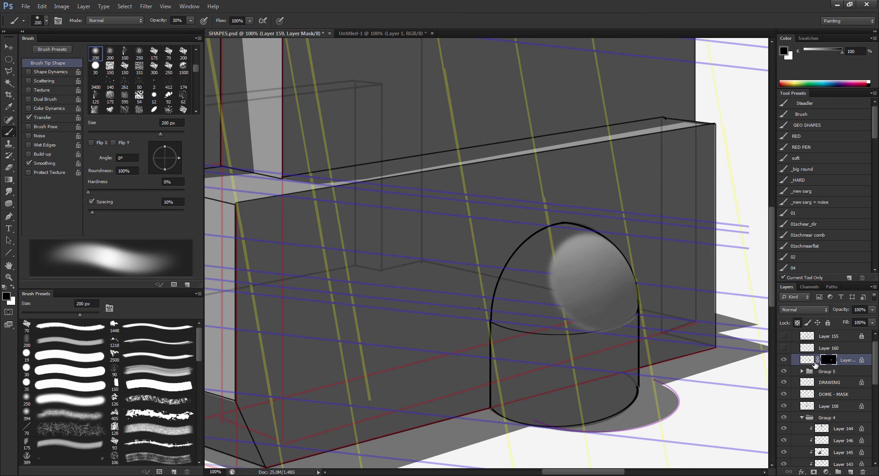
{"action": "left_click", "coordinate": [812, 361]}
{"action": "left_click", "coordinate": [783, 394]}
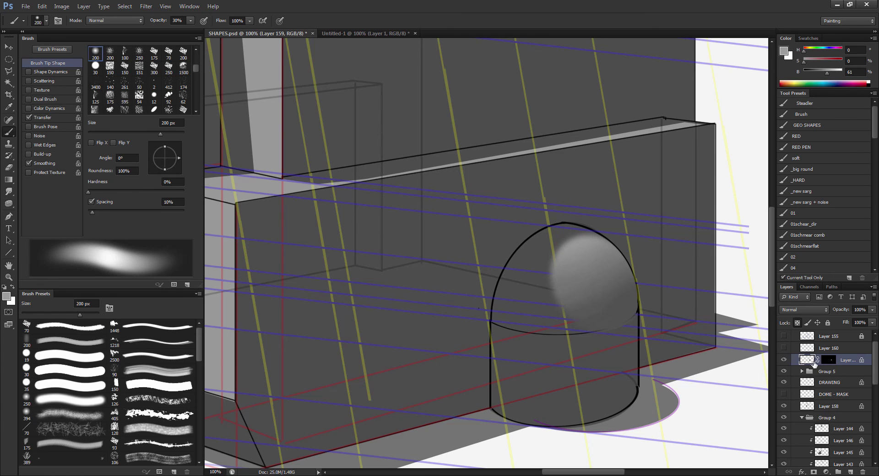
- Try moving the masked Layer 159 below the DRAWING layer, and undo the move
{"action": "left_click_drag", "start_coordinate": [814, 365], "coordinate": [818, 380]}
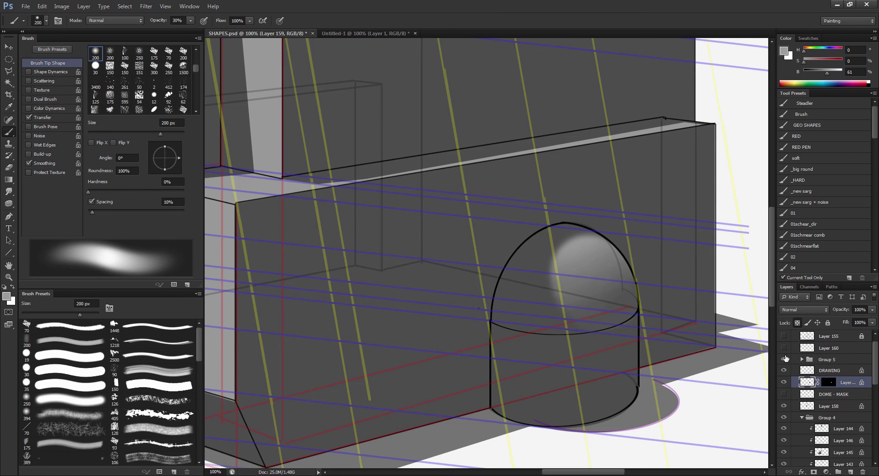
{"action": "key", "text": "ctrl+z"}
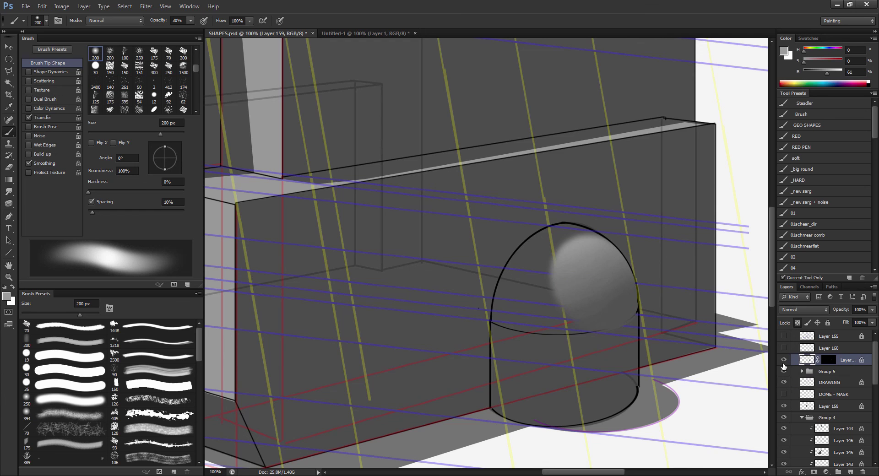
- Hide the construction lines in Group 5 and the DRAWING line art to check the dome's shading against the blocks
{"action": "left_click", "coordinate": [783, 371]}
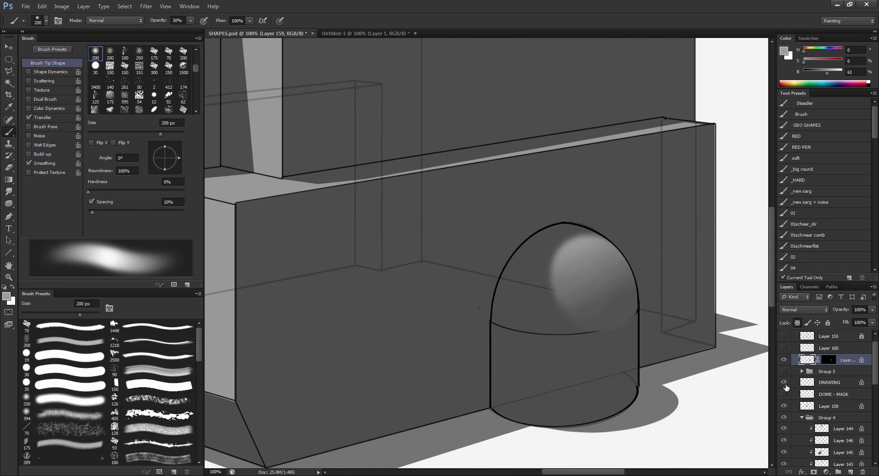
{"action": "left_click", "coordinate": [784, 384]}
{"action": "key", "text": "v"}
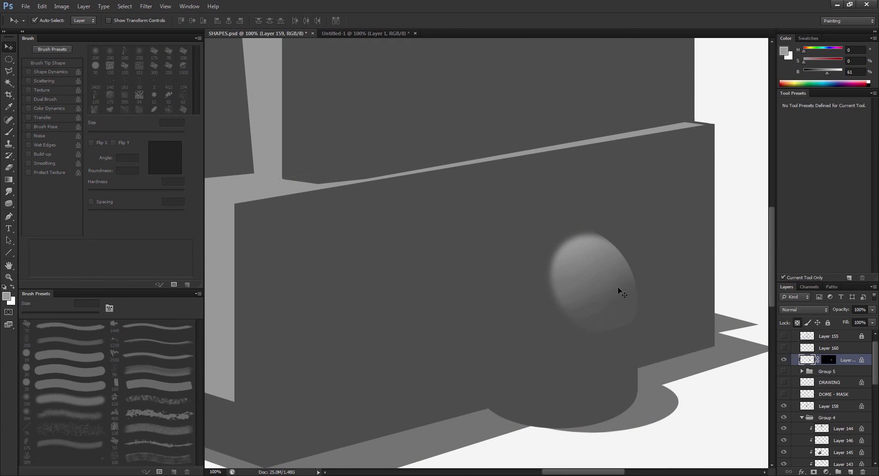
{"action": "key", "text": "z"}
{"action": "left_click", "coordinate": [612, 307], "text": "alt"}
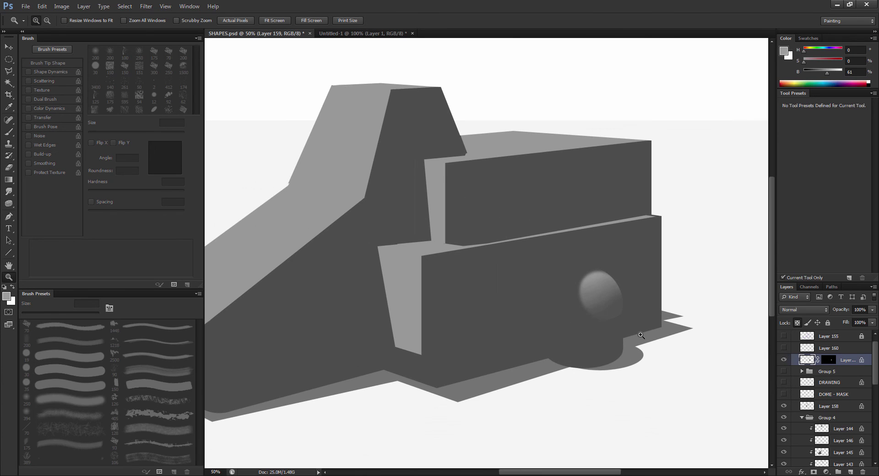
{"action": "left_click", "coordinate": [613, 312]}
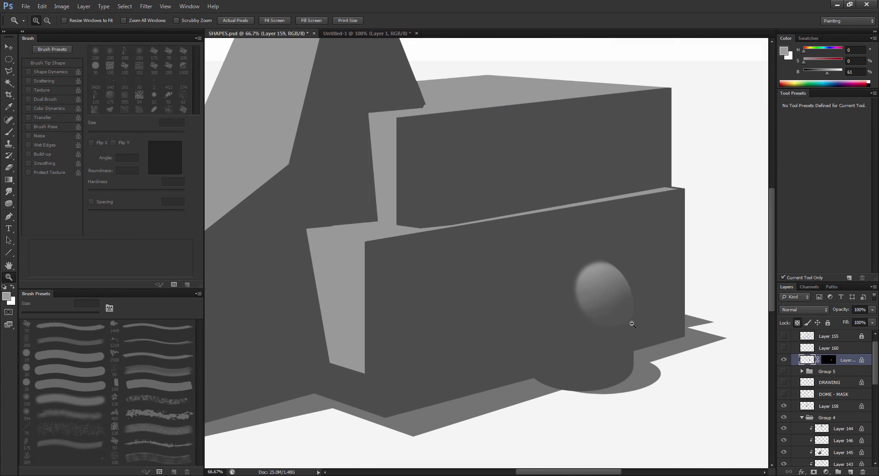
{"action": "left_click", "coordinate": [585, 347]}
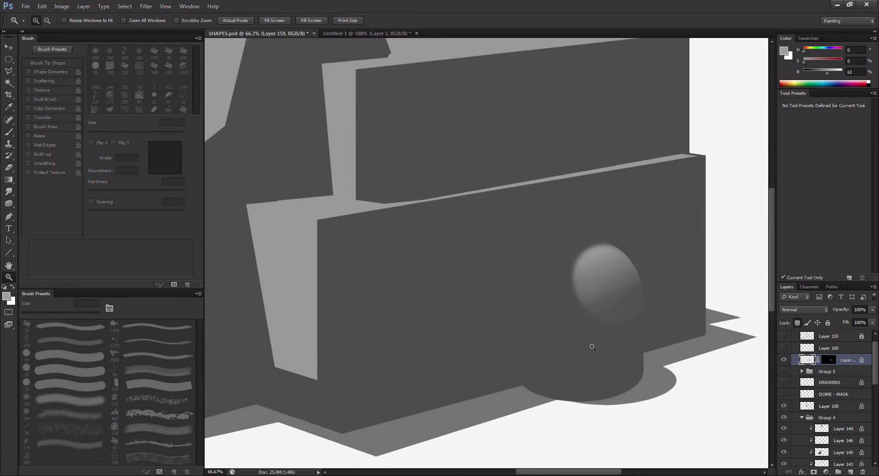
- Switch to the Brush tool and sample the dark grey just below the dome's lit area
{"action": "key", "text": "v"}
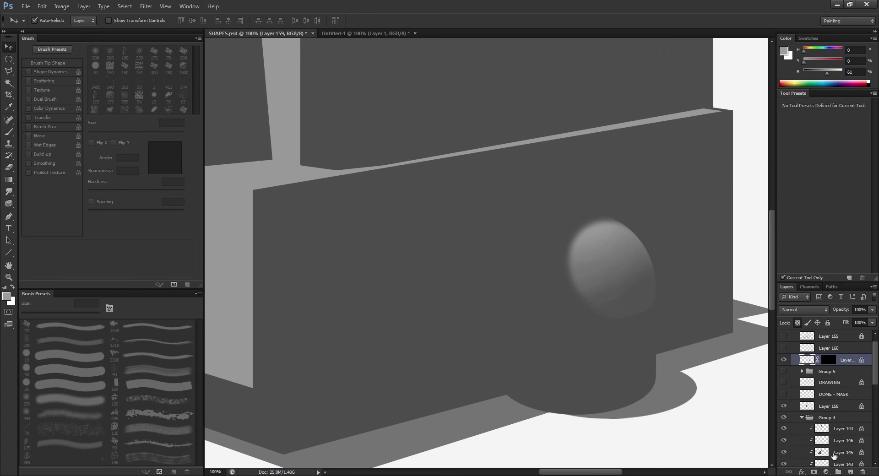
{"action": "key", "text": "b"}
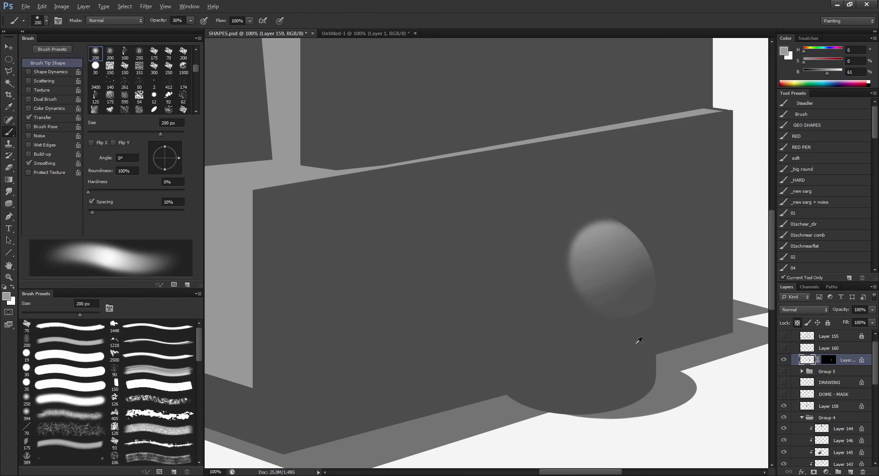
{"action": "left_click", "coordinate": [634, 343], "text": "alt"}
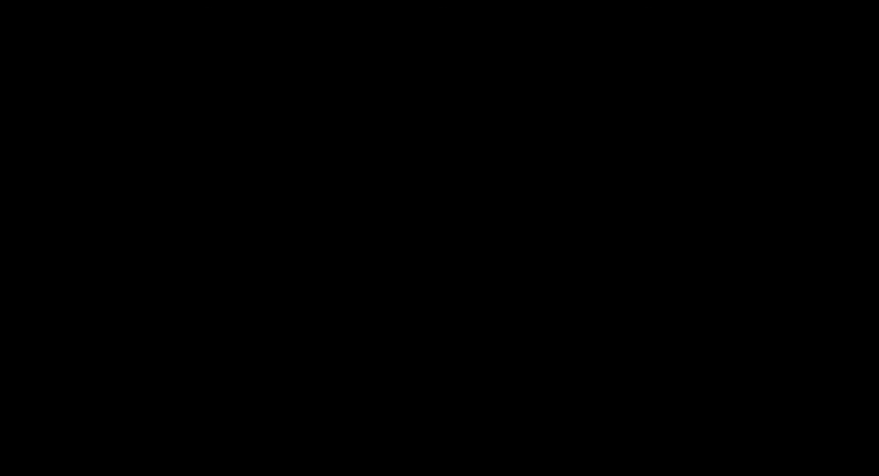